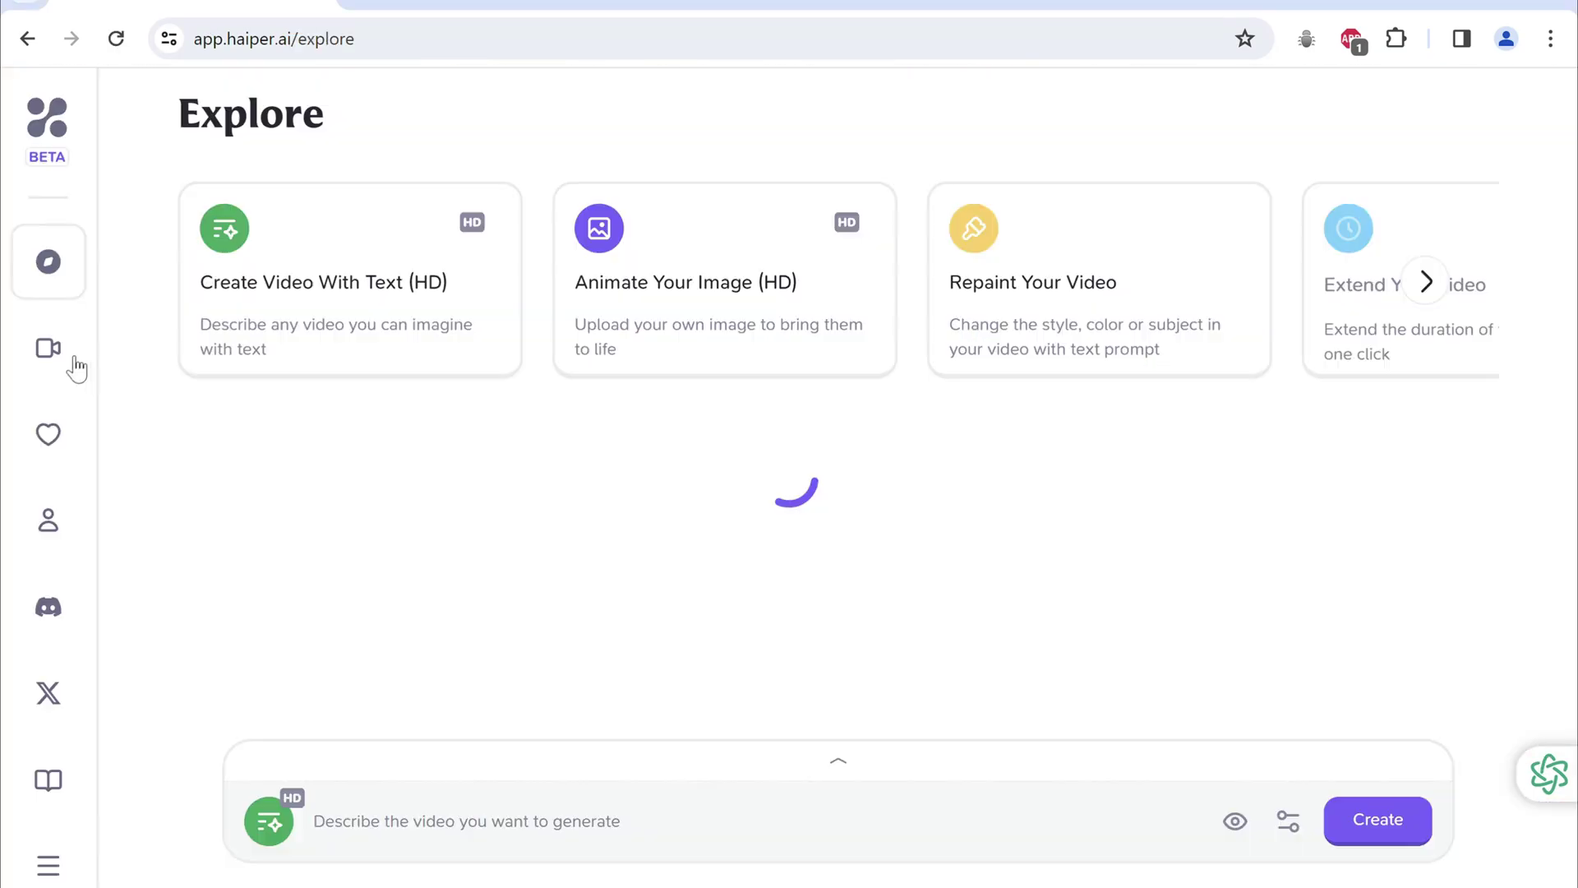
# - Browse the Explore gallery, view the xenomorph painting creation's prompt and seed, then go to Creations
pyautogui.scroll(-5, 420, 637)
pyautogui.scroll(-10, 417, 622)
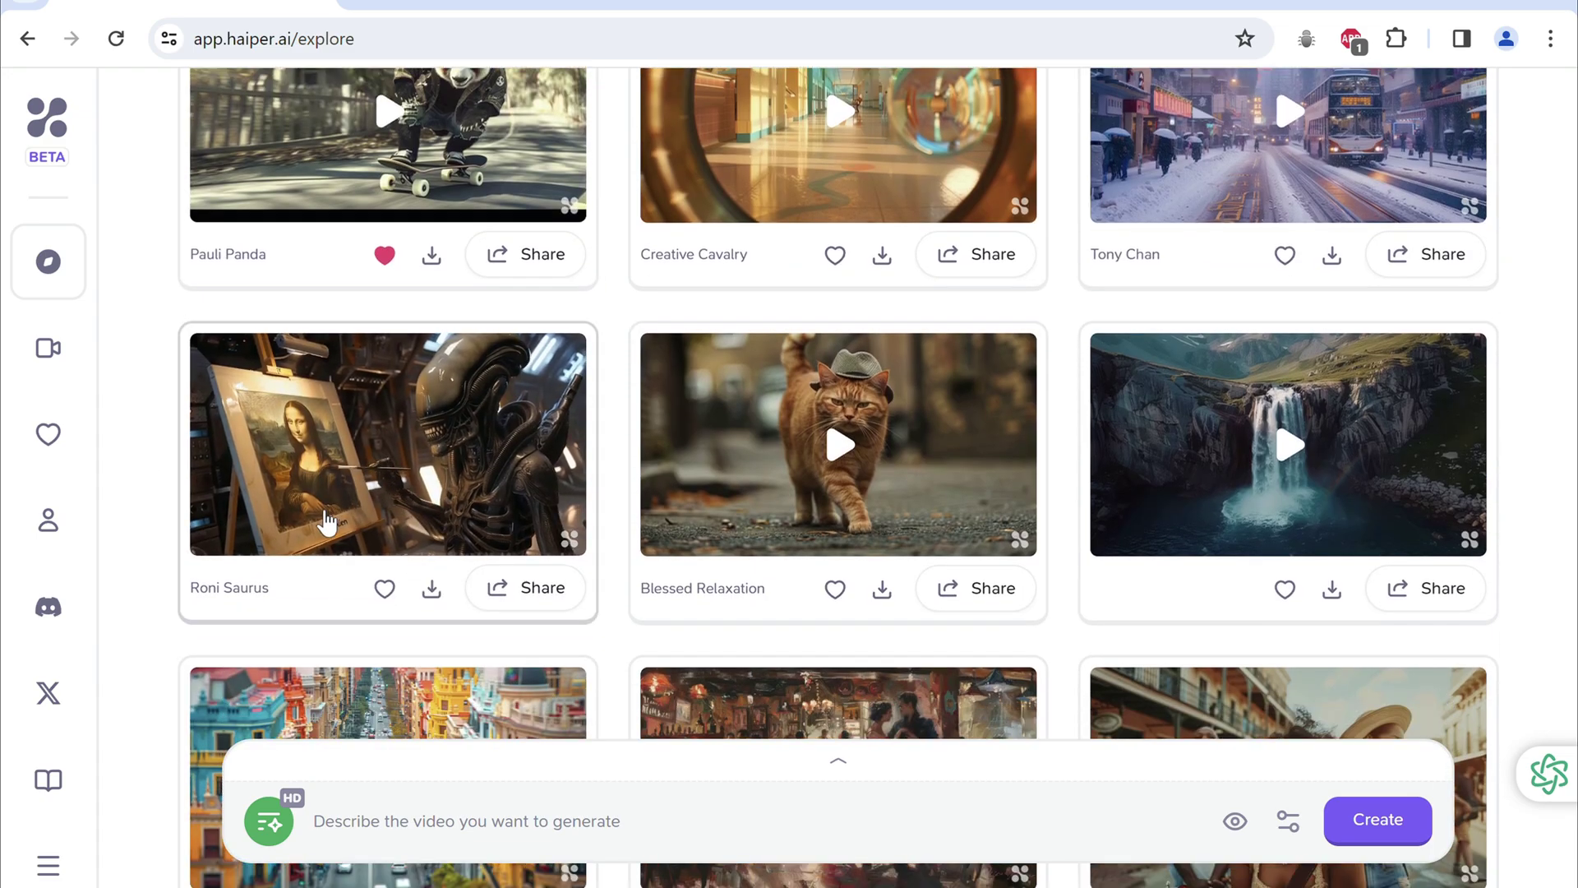
pyautogui.click(378, 436)
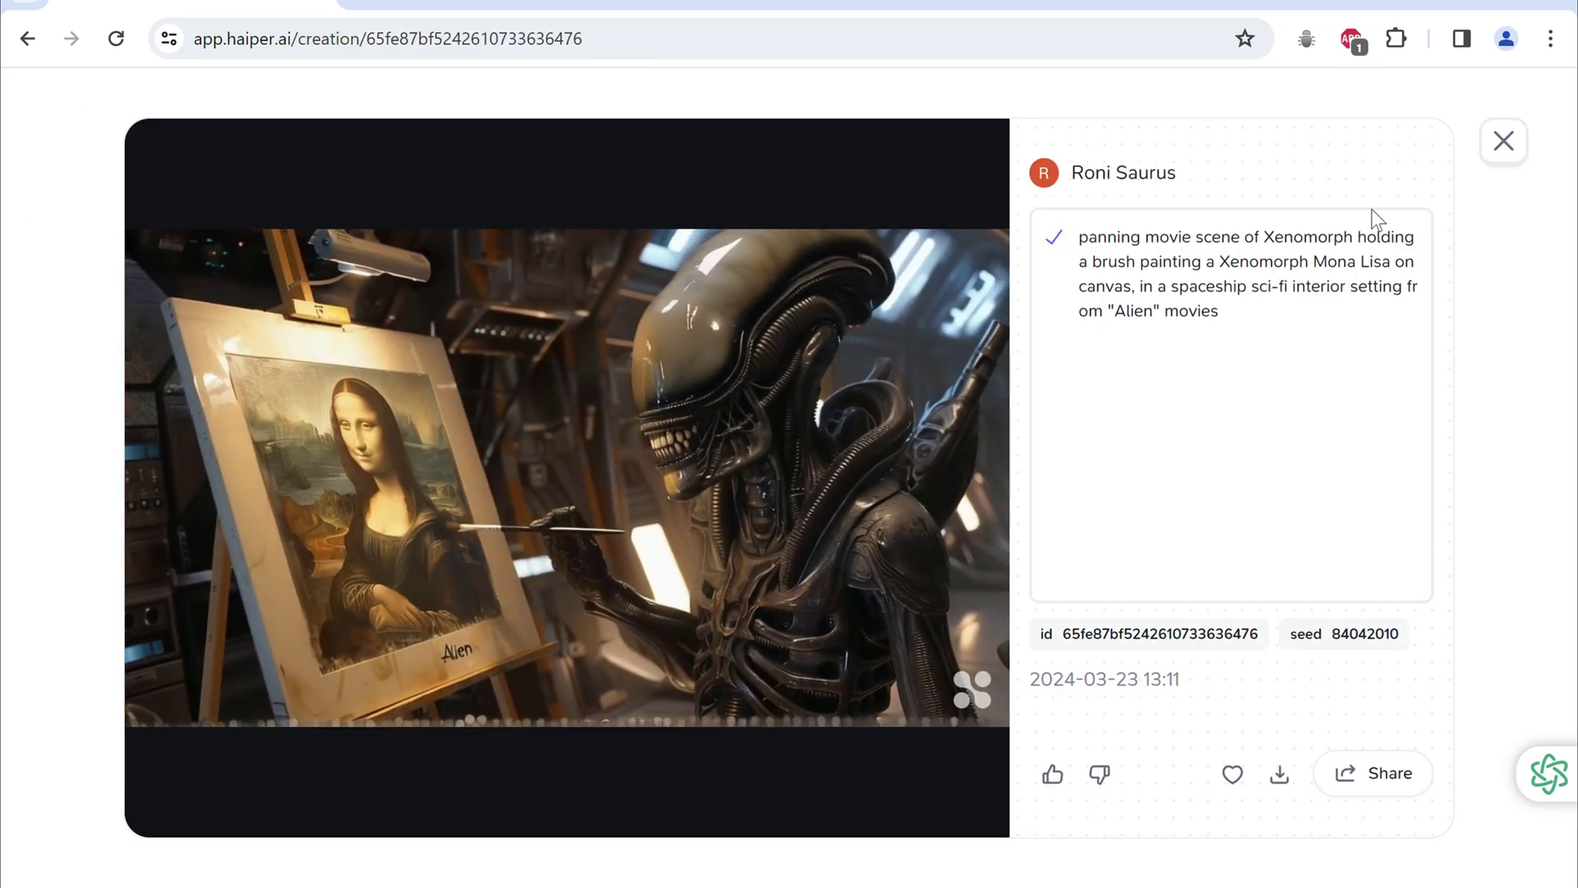
pyautogui.click(1504, 141)
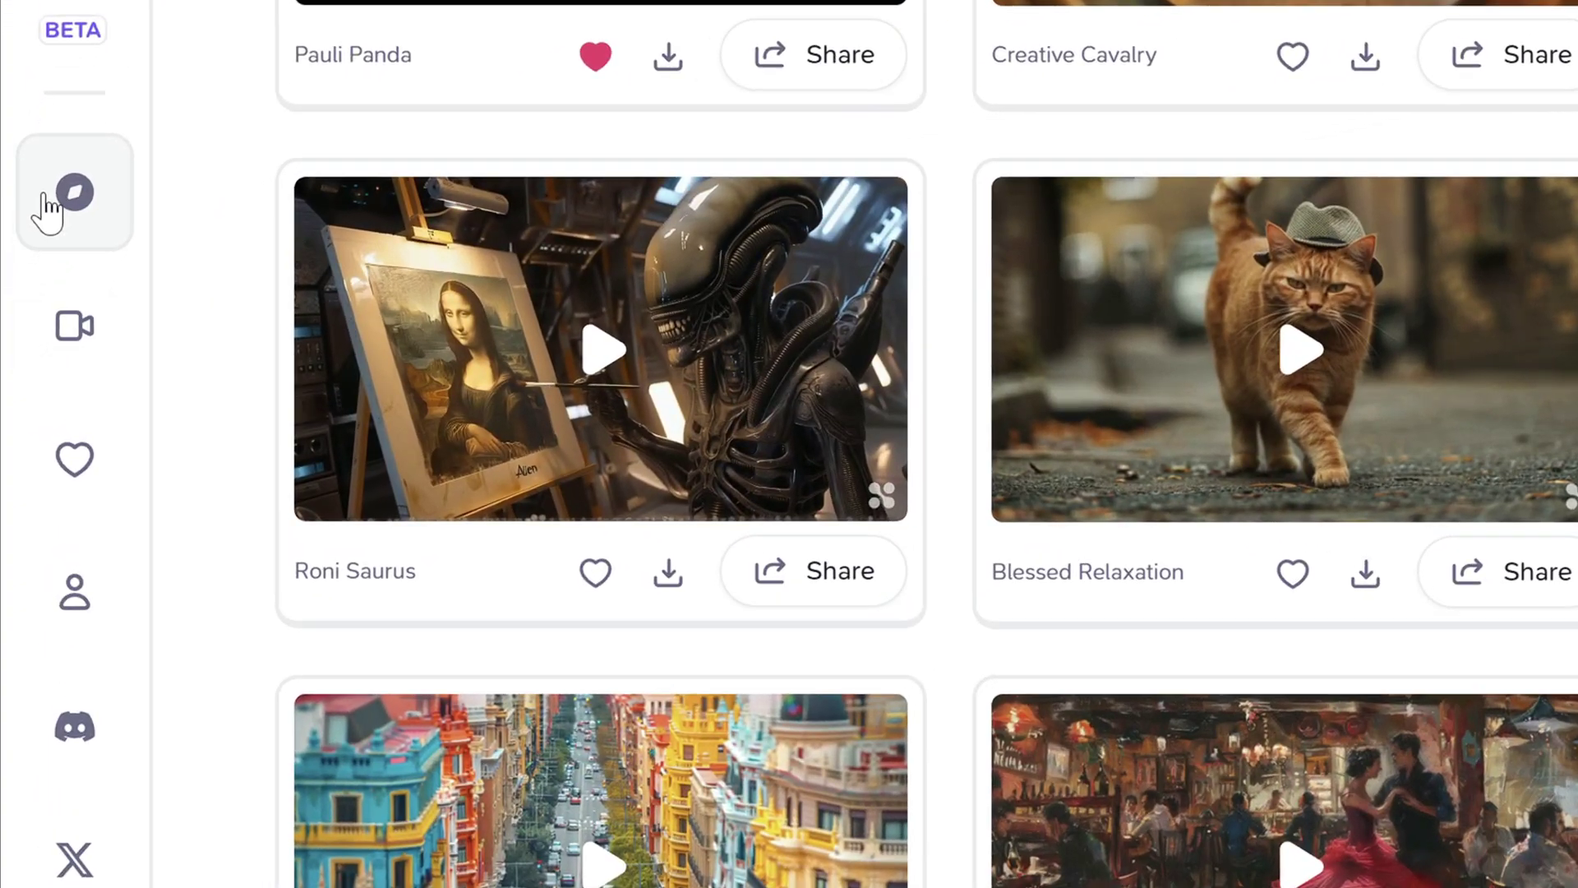
pyautogui.click(75, 327)
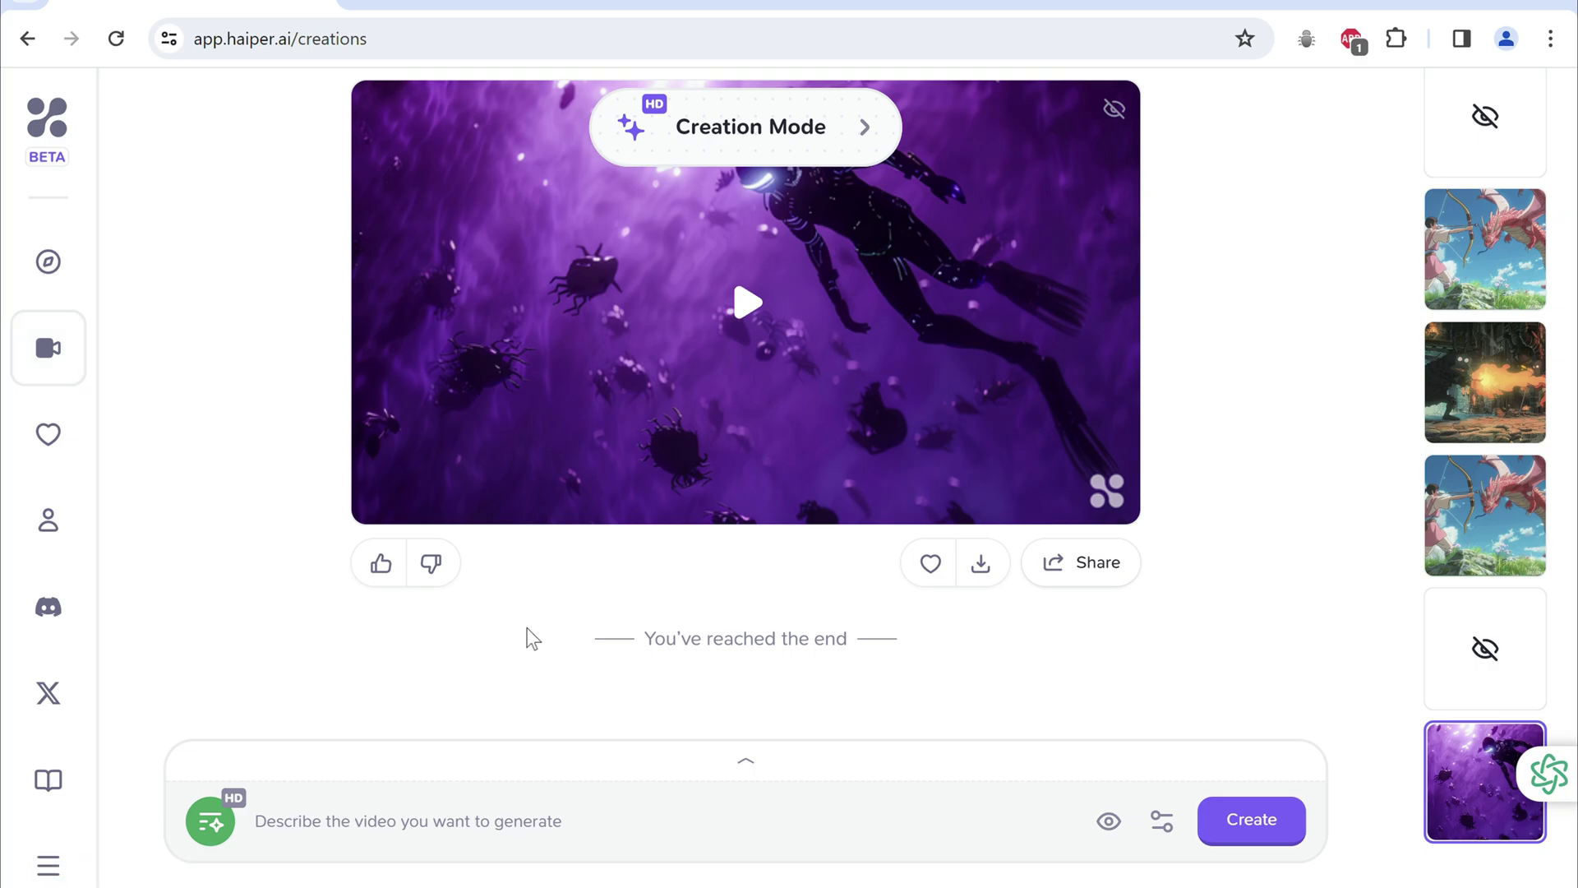
# - Generate a private video: 'A glowing black cyborg skuba diving in a colorful ocean with lot of unique creatures'
pyautogui.click(503, 812)
pyautogui.write('A glowing black cyb')
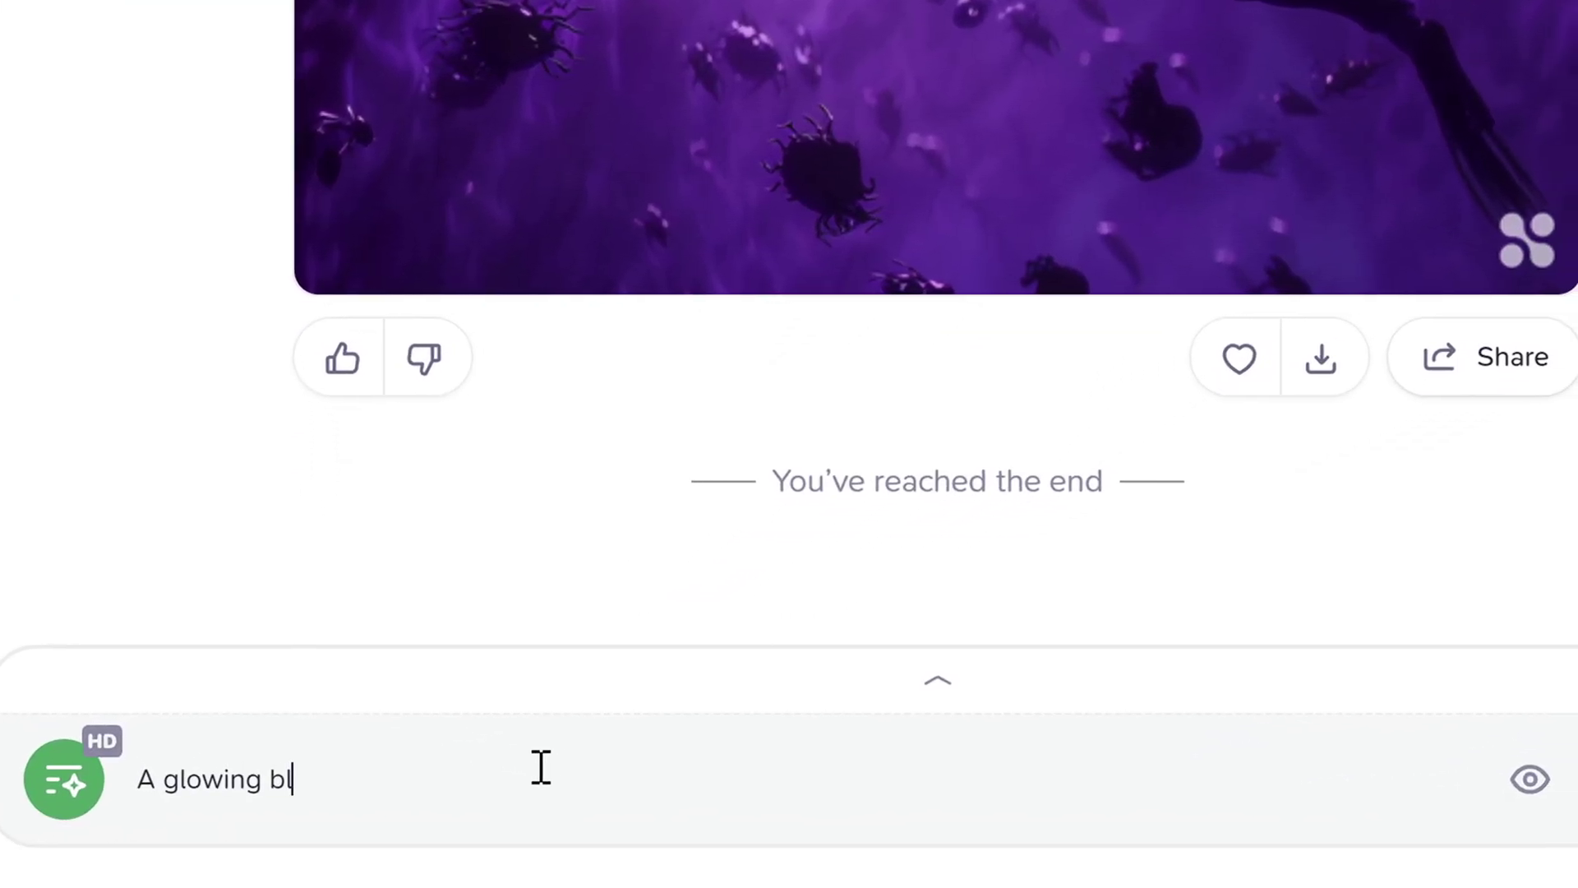
pyautogui.write('org skuba diving in a colorful ocean with lot of unique creatures,hyper realistic,8k,highly detailed')
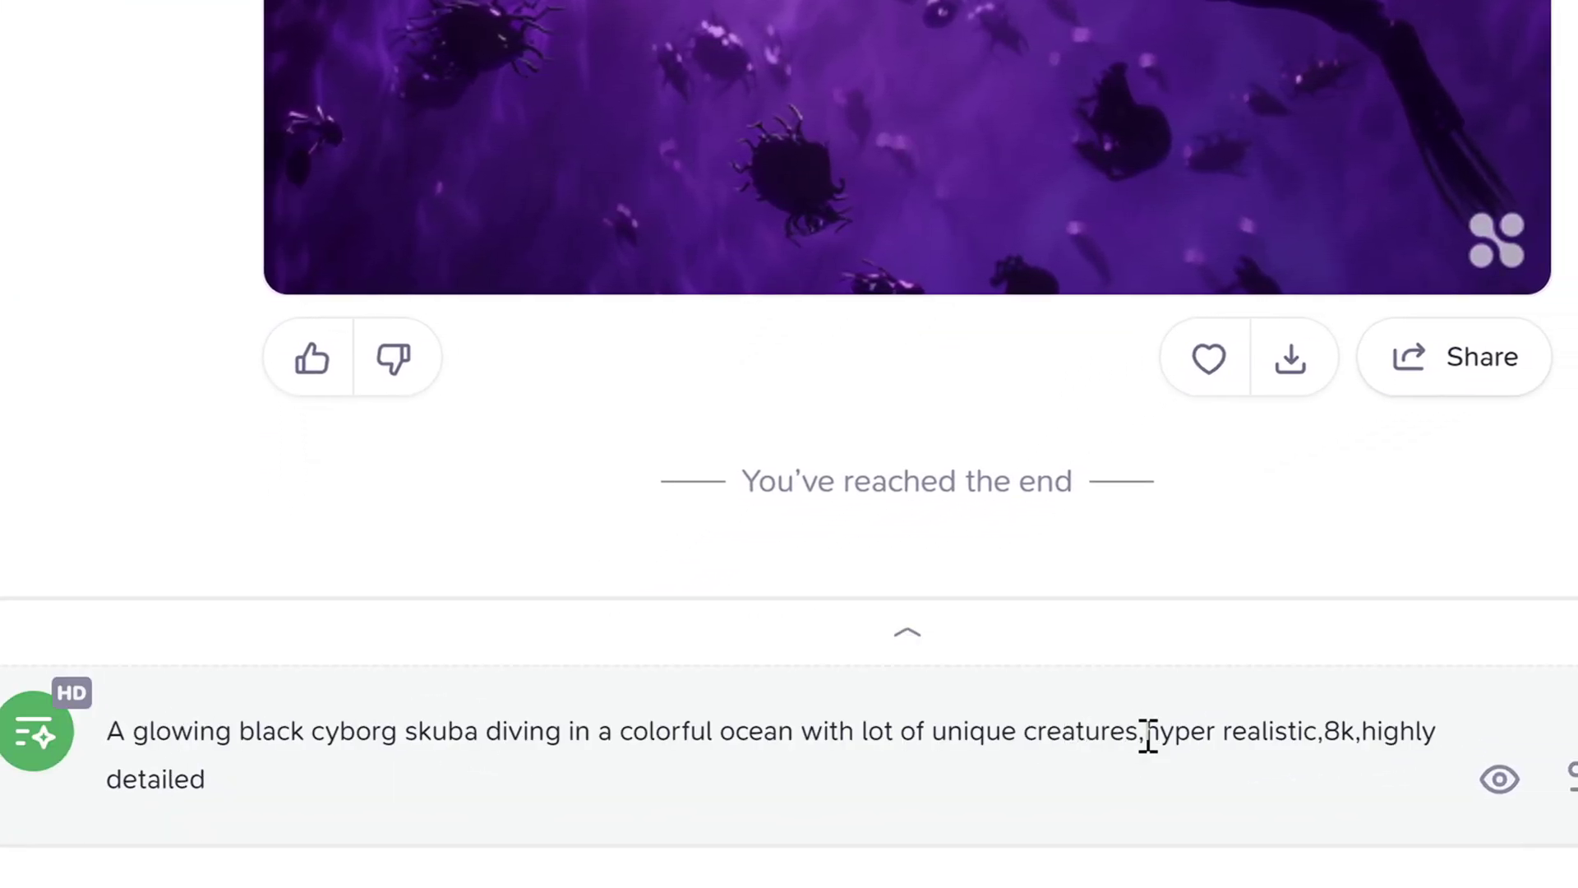
pyautogui.moveTo(1254, 744); pyautogui.dragTo(1451, 796)
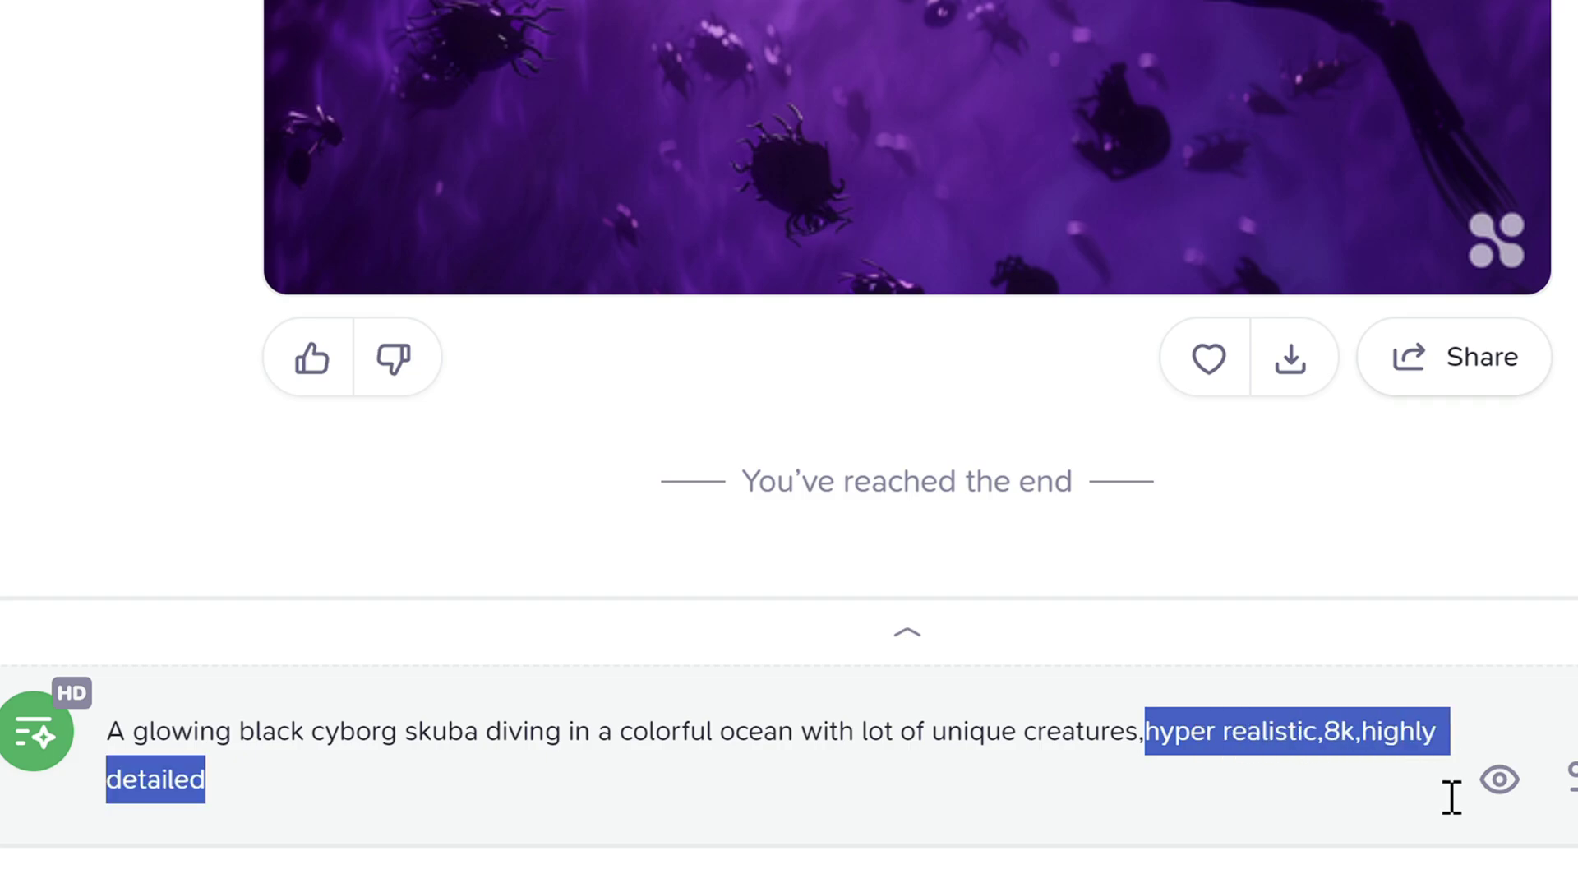
pyautogui.click(1147, 760)
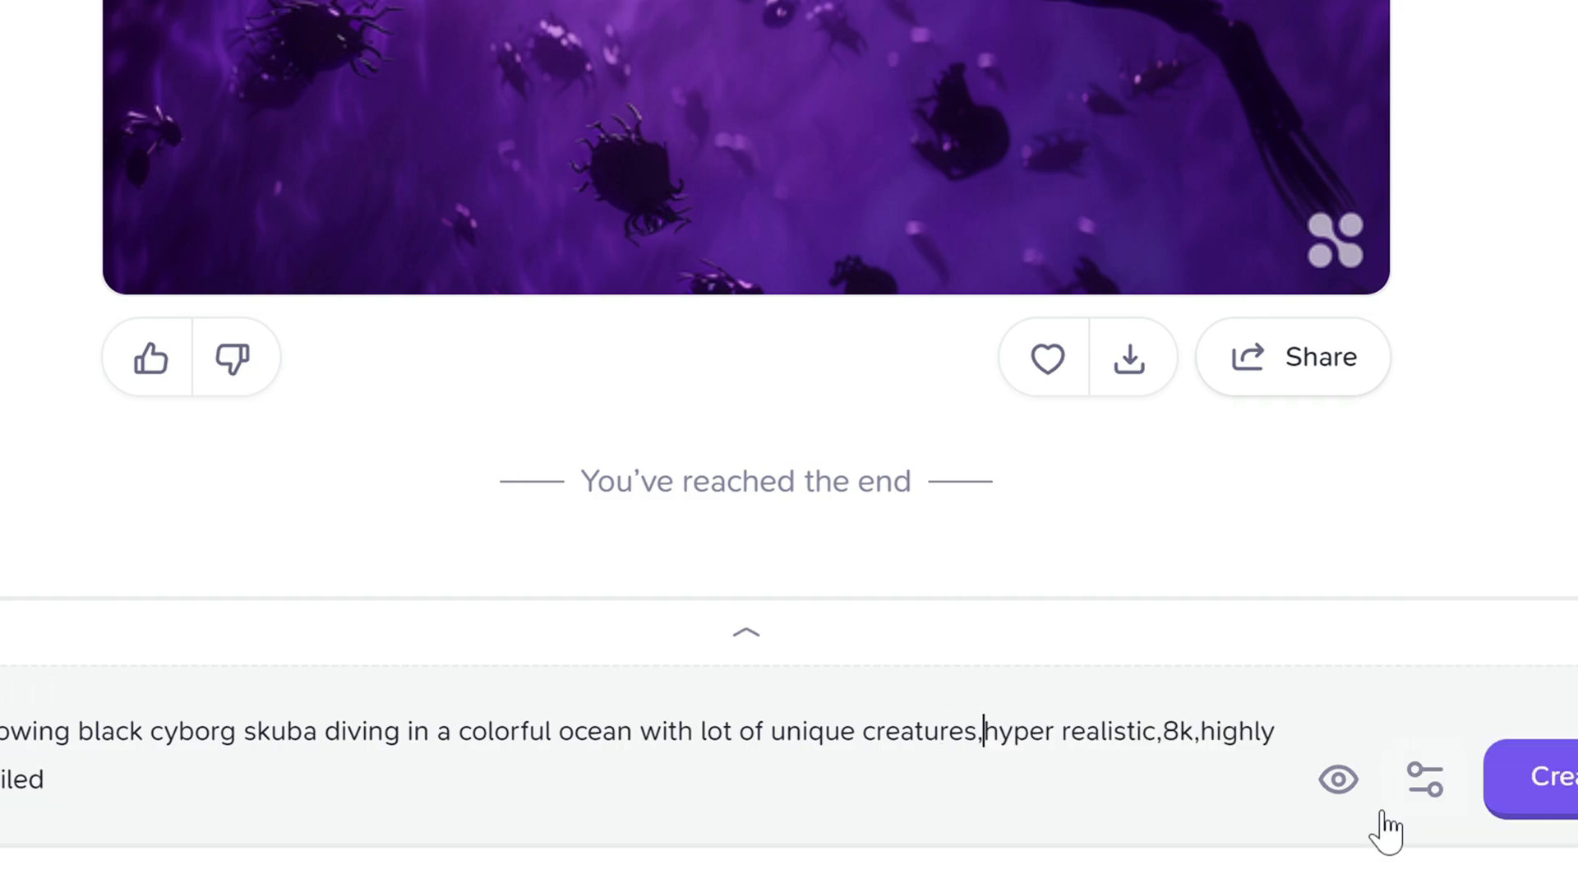
pyautogui.click(1230, 785)
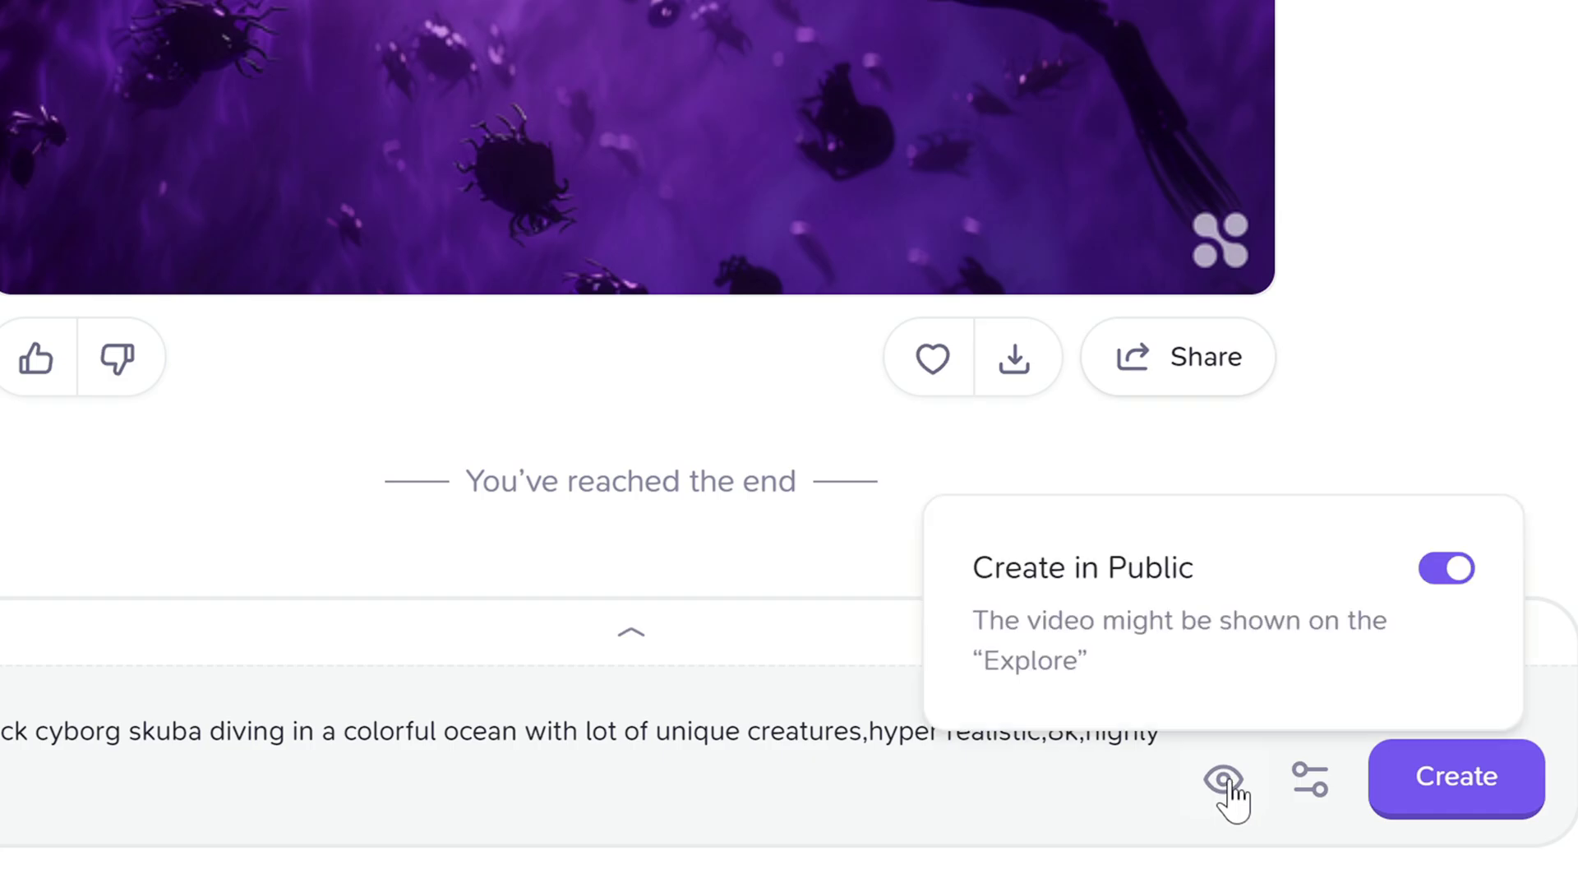
pyautogui.click(1403, 787)
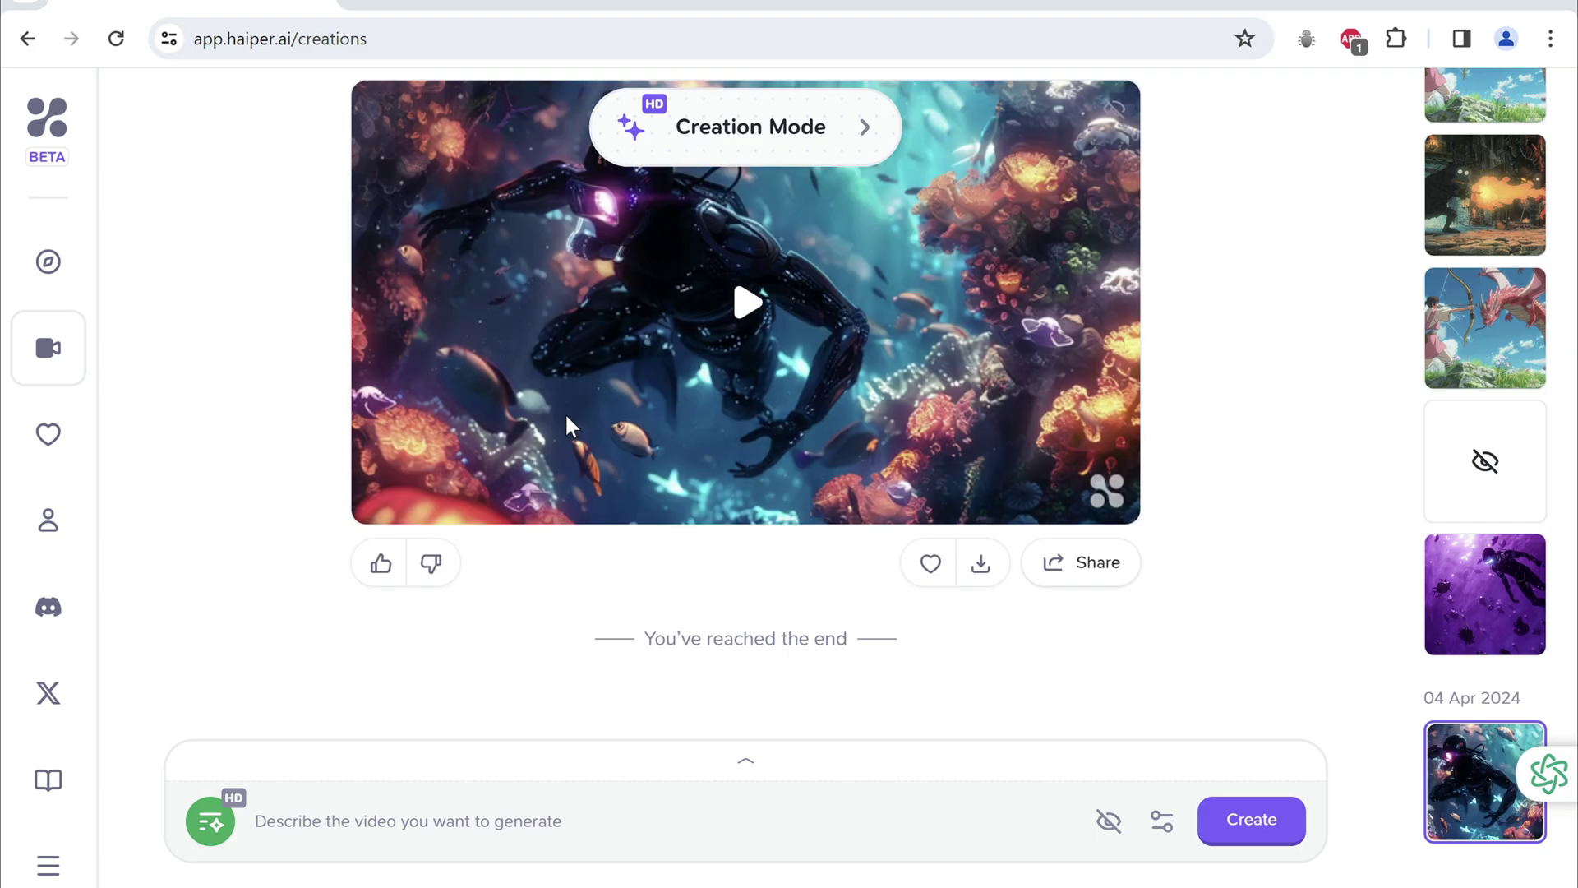
# - Watch the cyborg video, then generate and play the pretty girl devil flower-pond video from a pasted prompt
pyautogui.click(739, 460)
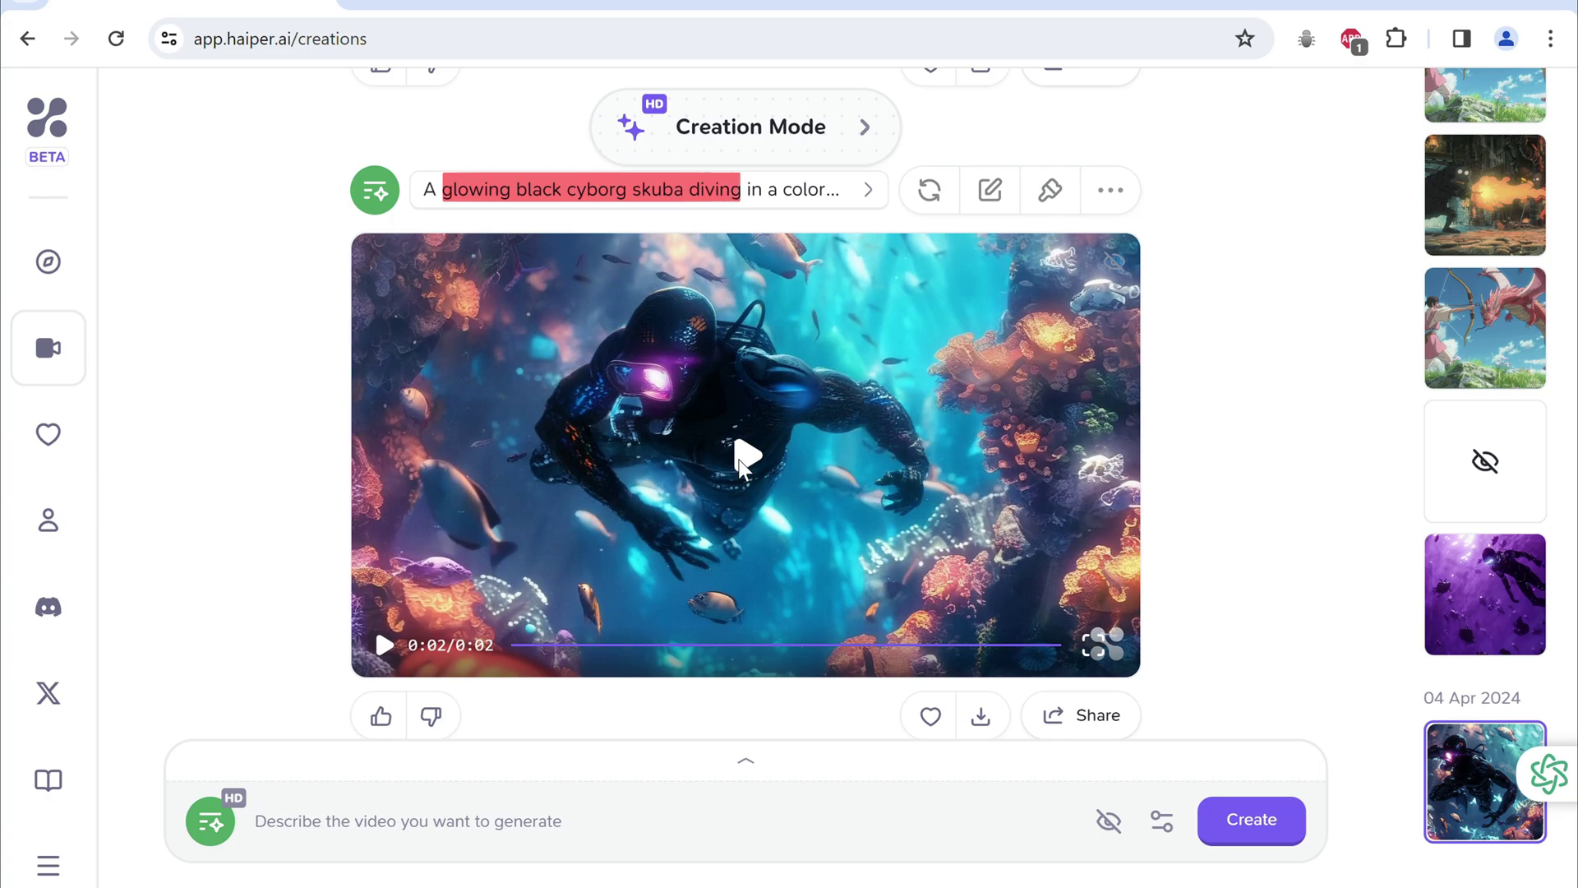
pyautogui.click(444, 809)
pyautogui.write('A pretty')
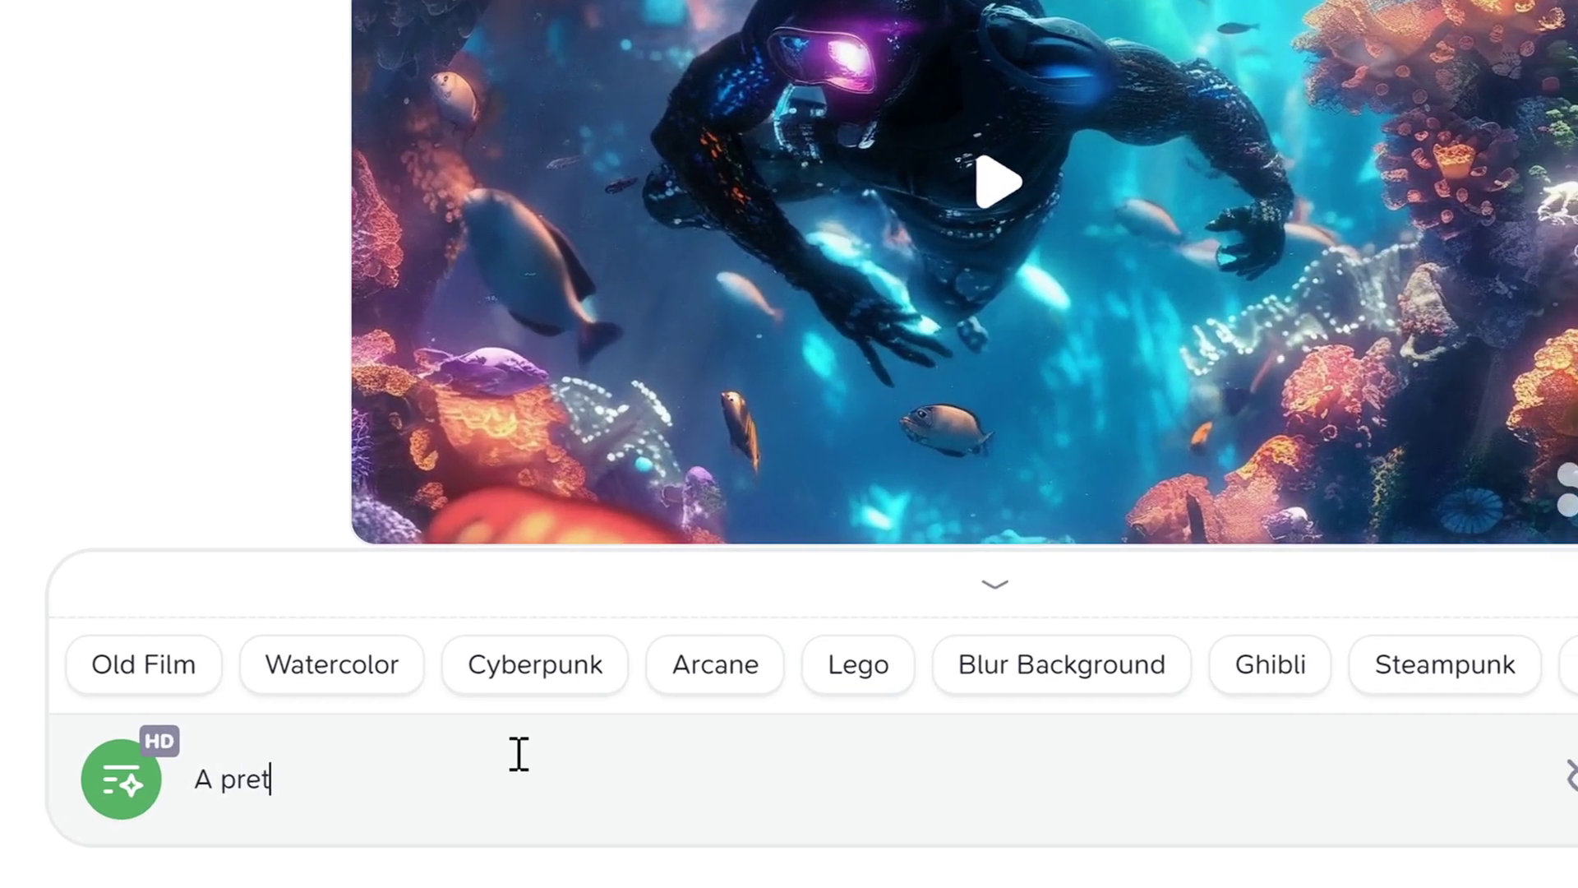
pyautogui.hotkey('ctrl', 'a')
pyautogui.write('a pretty girl devil,wakes up floating in a pond covered with flowers,8k,hyper realistic, highly detailed film lens, sunlight shining')
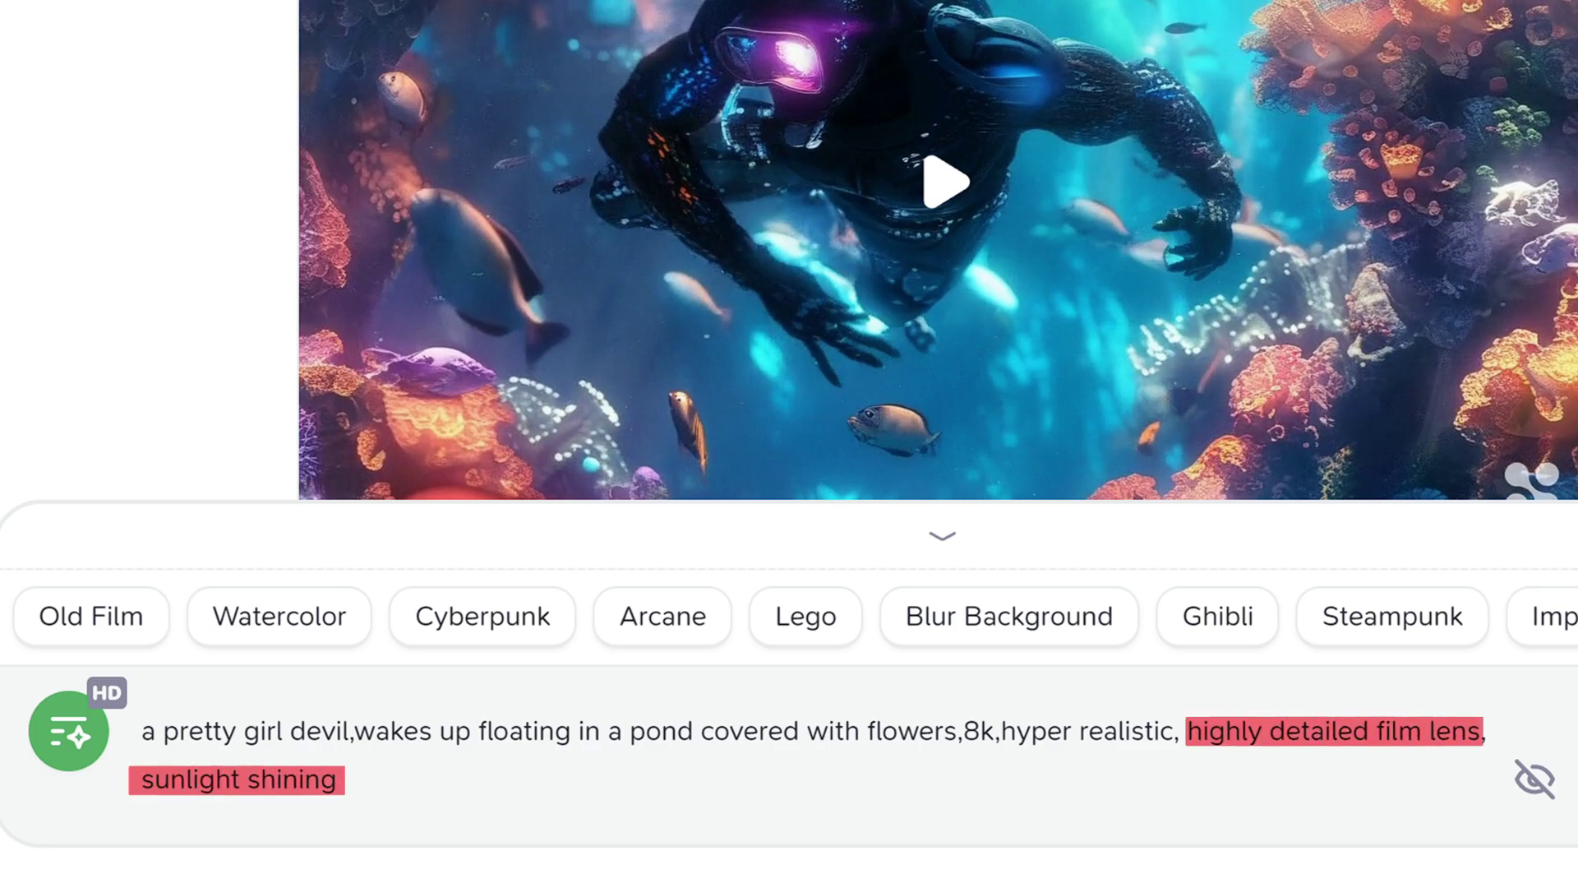
pyautogui.press('Return')
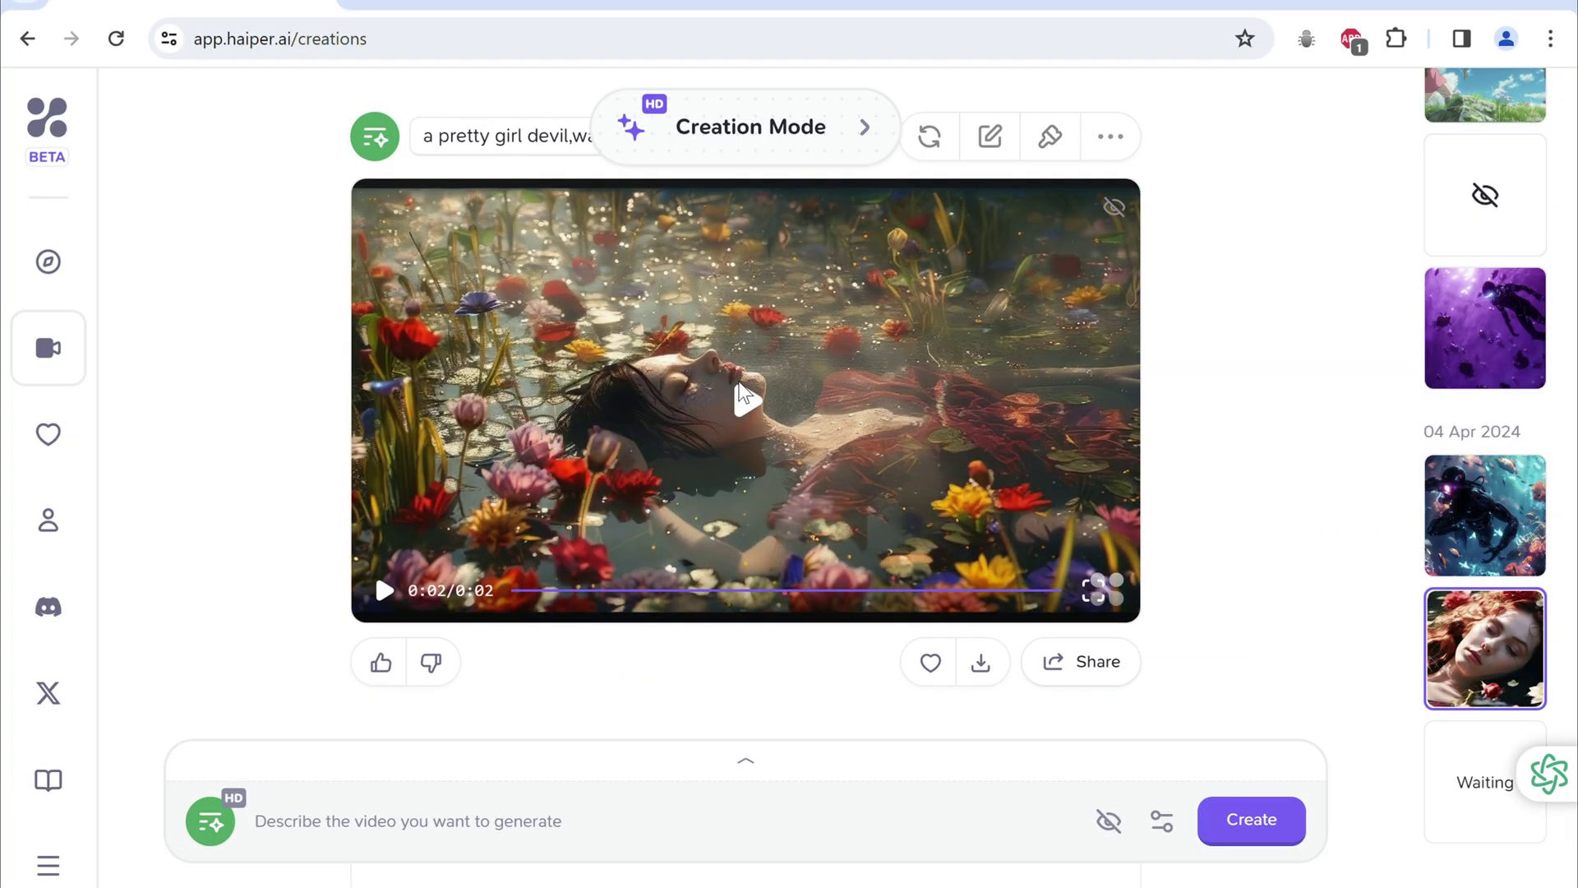
pyautogui.click(743, 399)
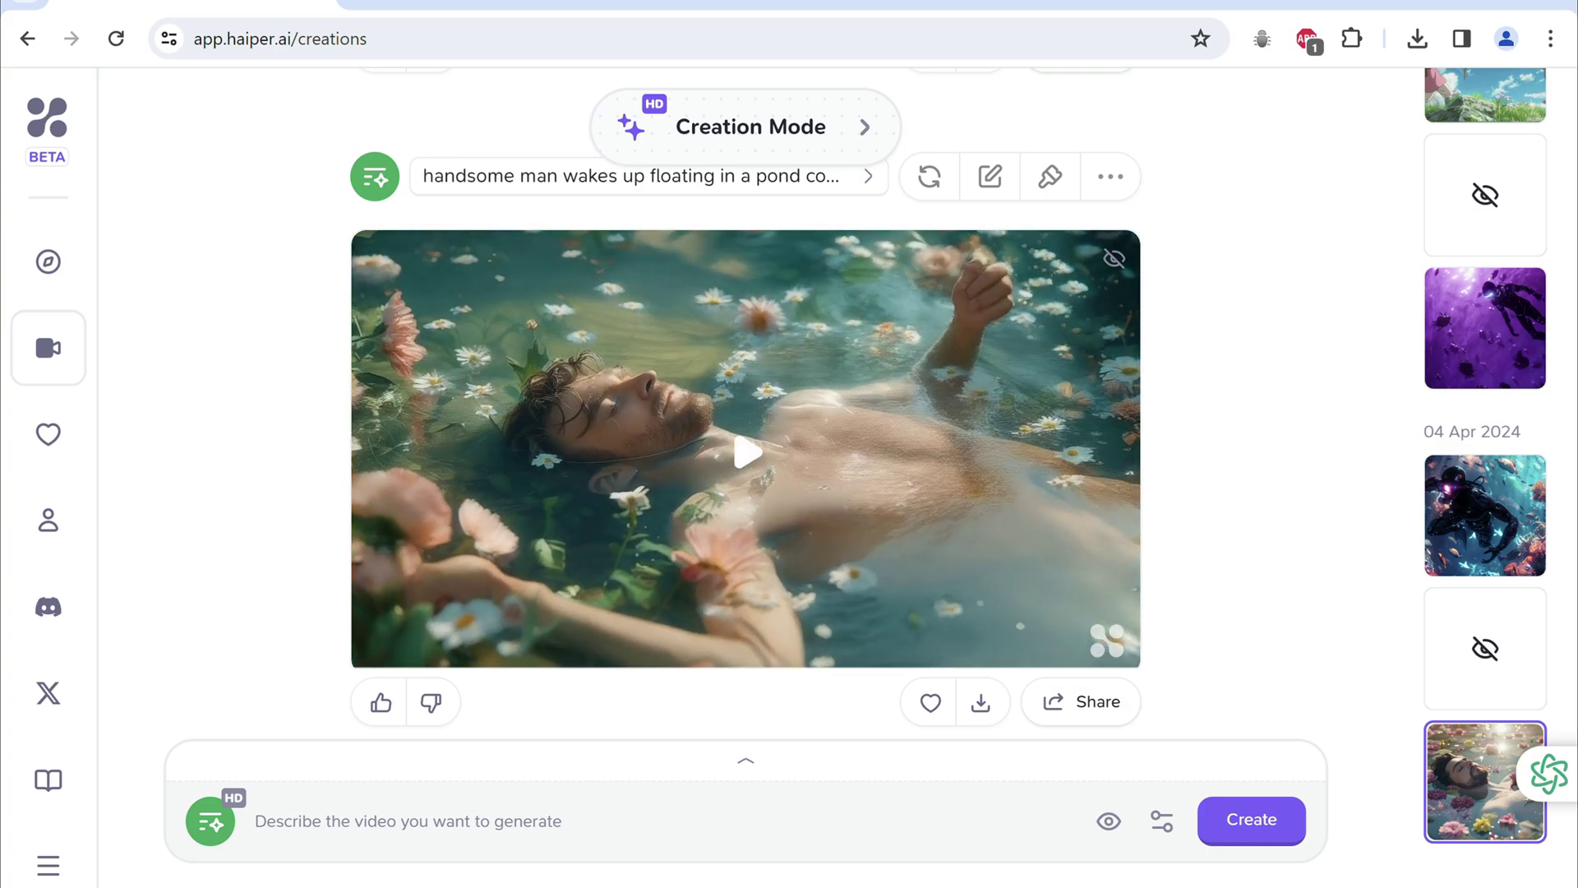
# - Queue a 4s video for 'two woman cowgirls revolver battle, intense, texas,dessert, realistic, 4k'
pyautogui.click(521, 837)
pyautogui.write('two')
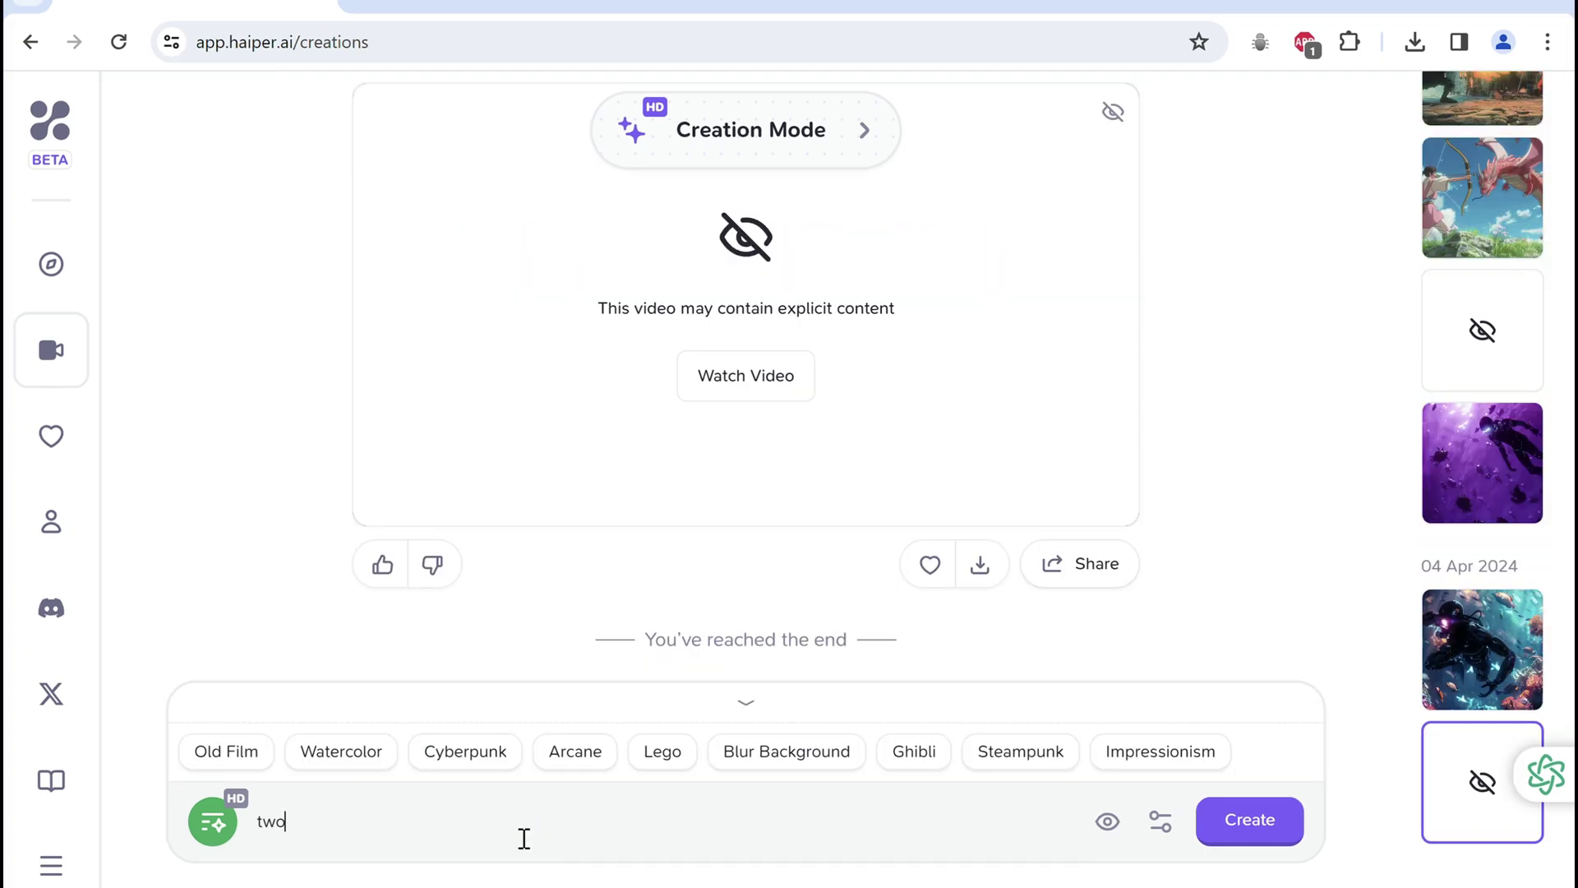
pyautogui.write(' woman')
pyautogui.write('cowgirls revolver battle, intense, texas,dessert, realistic, 4k')
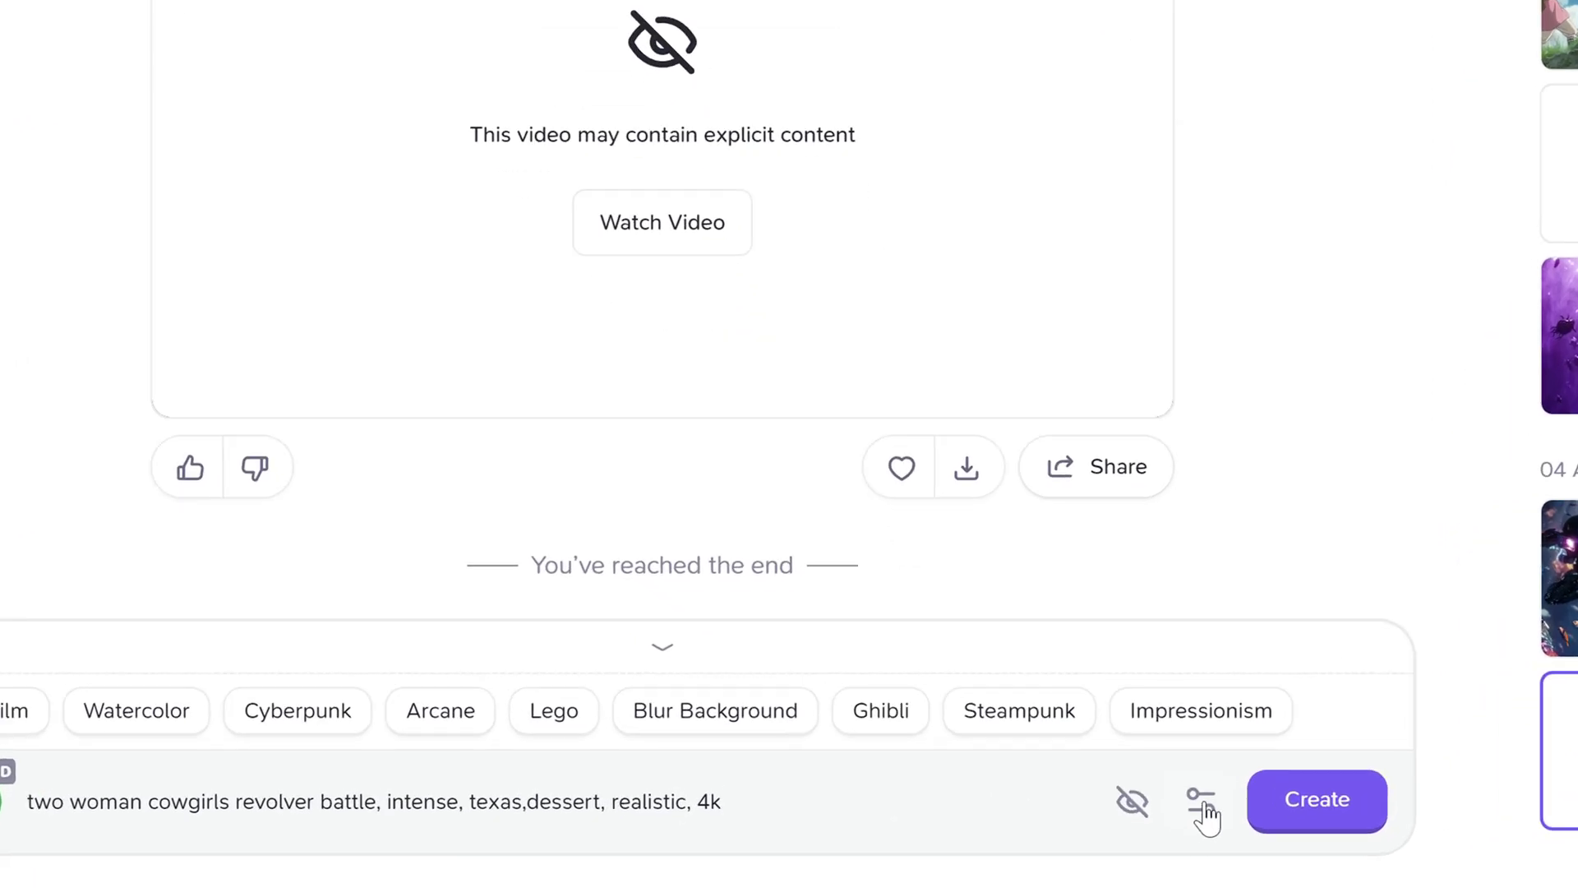
pyautogui.click(1202, 803)
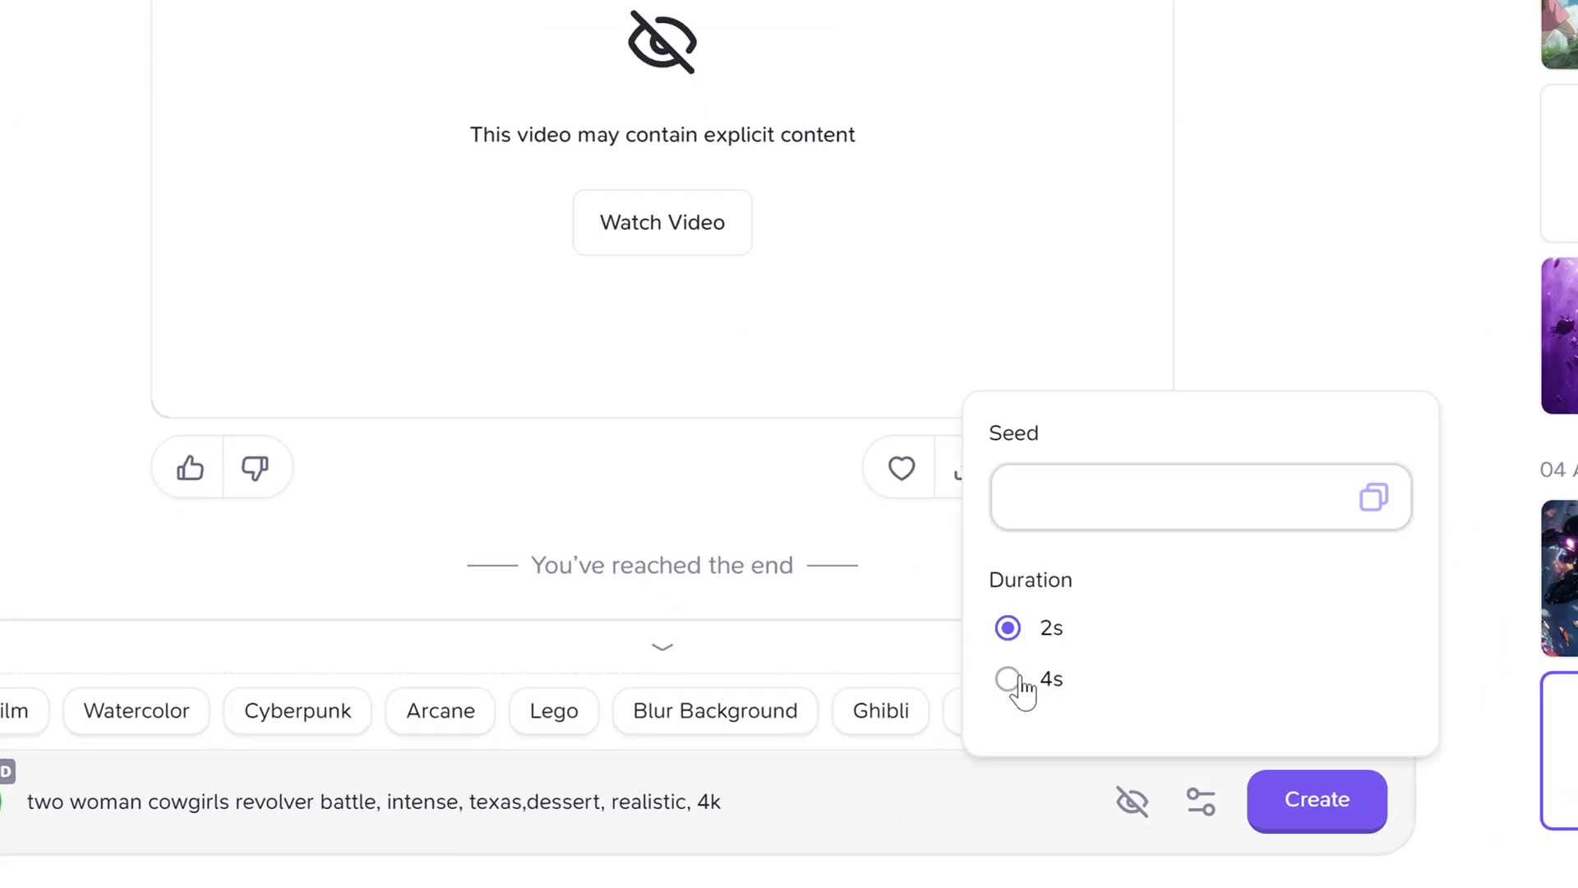
pyautogui.click(1303, 821)
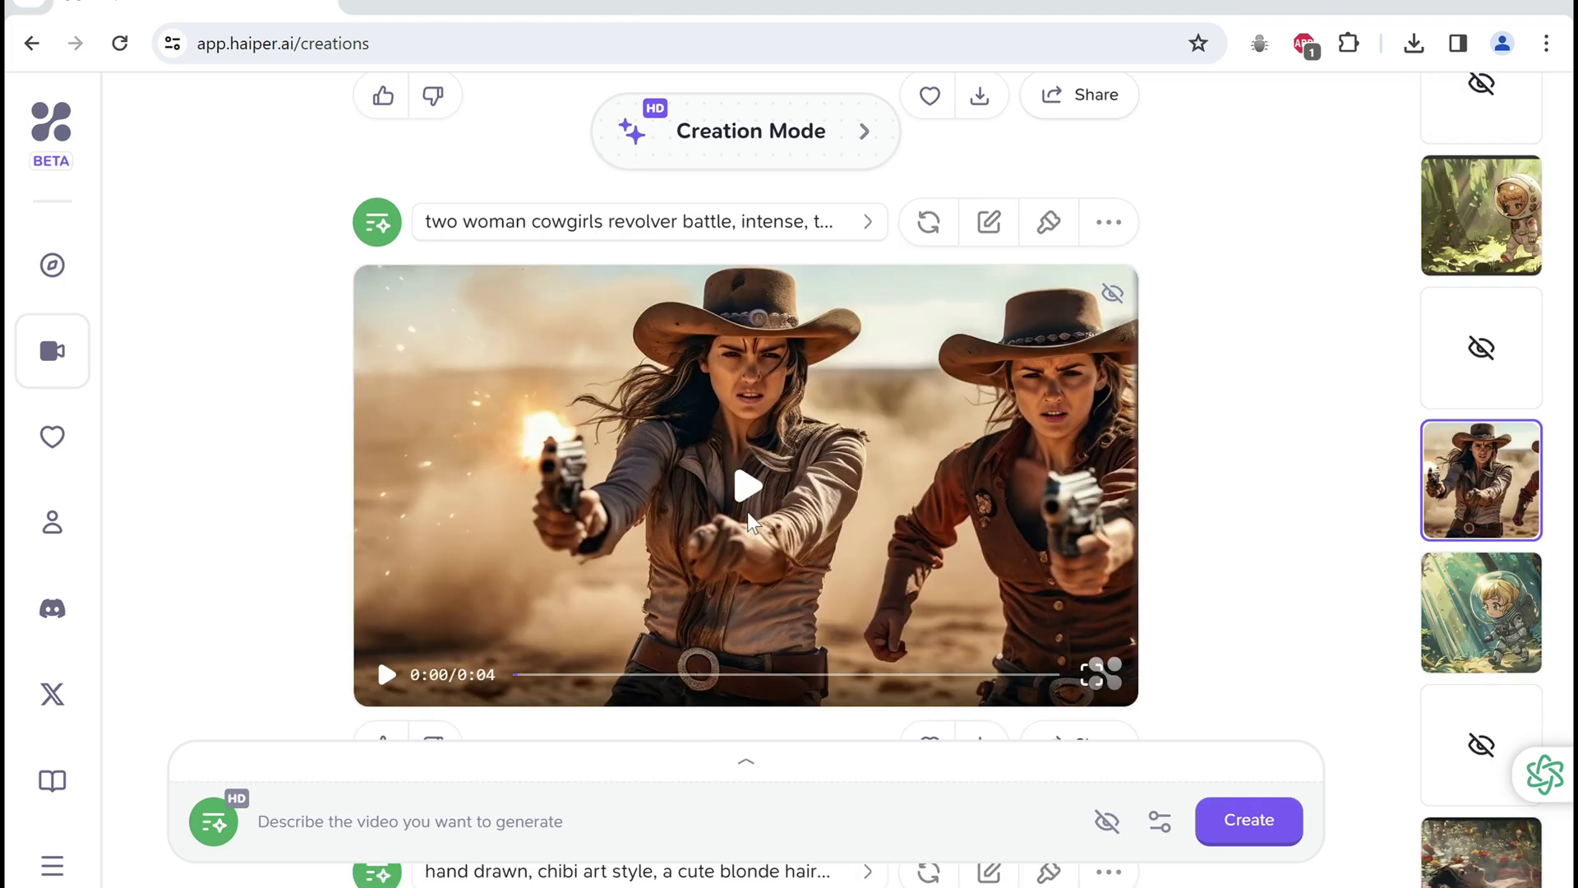
# - Play the finished cowgirl duel video and begin the prompt 'an archer trying to shoot a flying dragon'
pyautogui.click(747, 511)
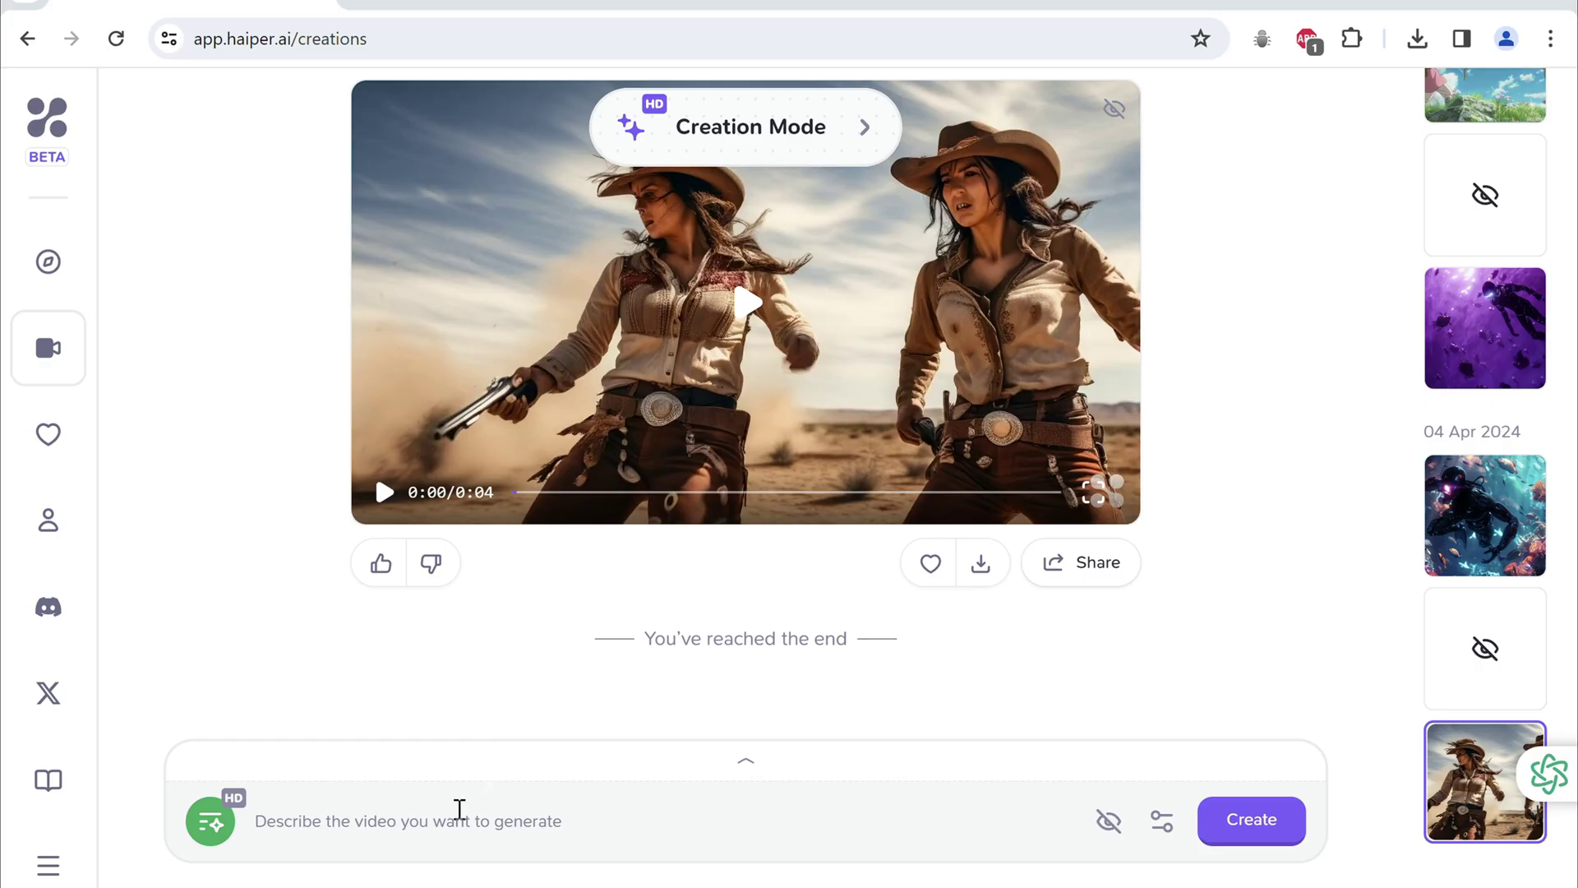
pyautogui.click(458, 808)
pyautogui.write('an')
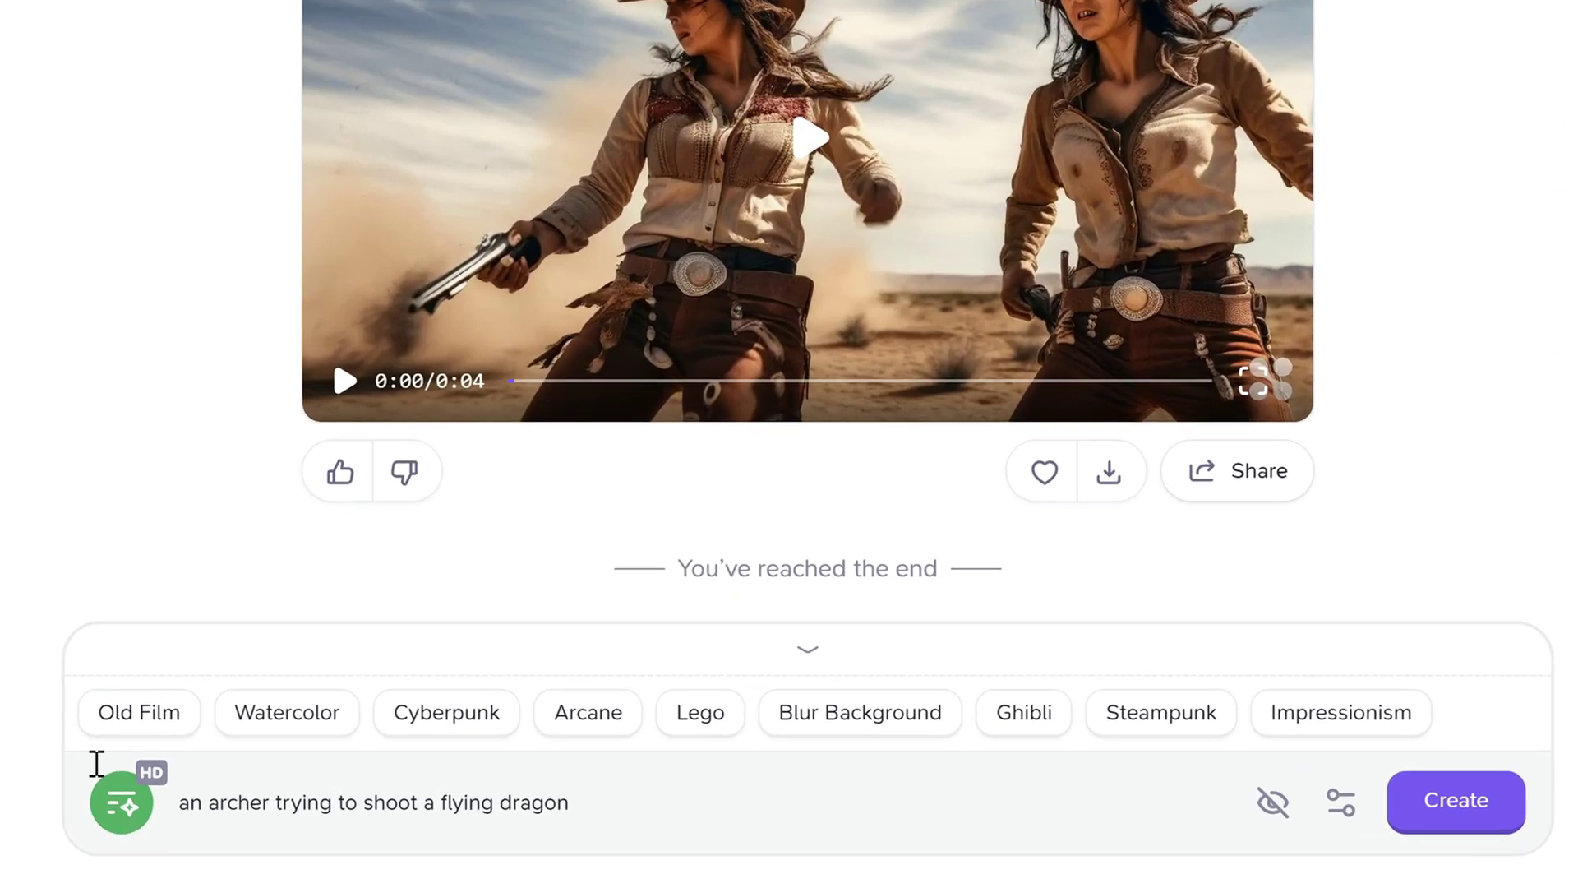
# - Generate a Ghibli-style video of an archer shooting a flying dragon and replay it
pyautogui.click(1013, 723)
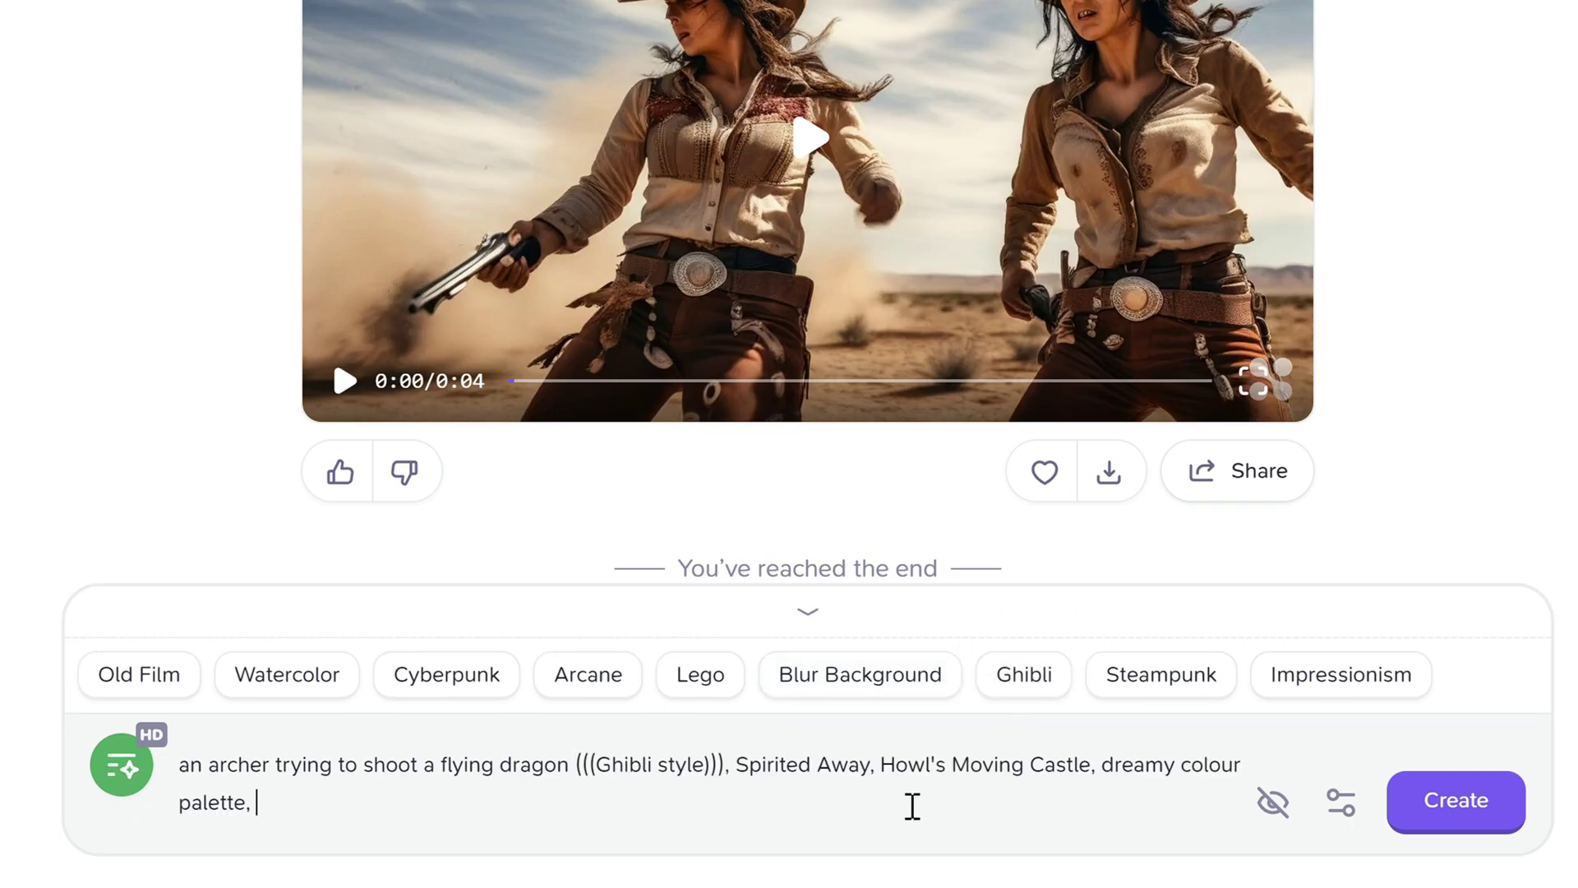
pyautogui.click(1413, 822)
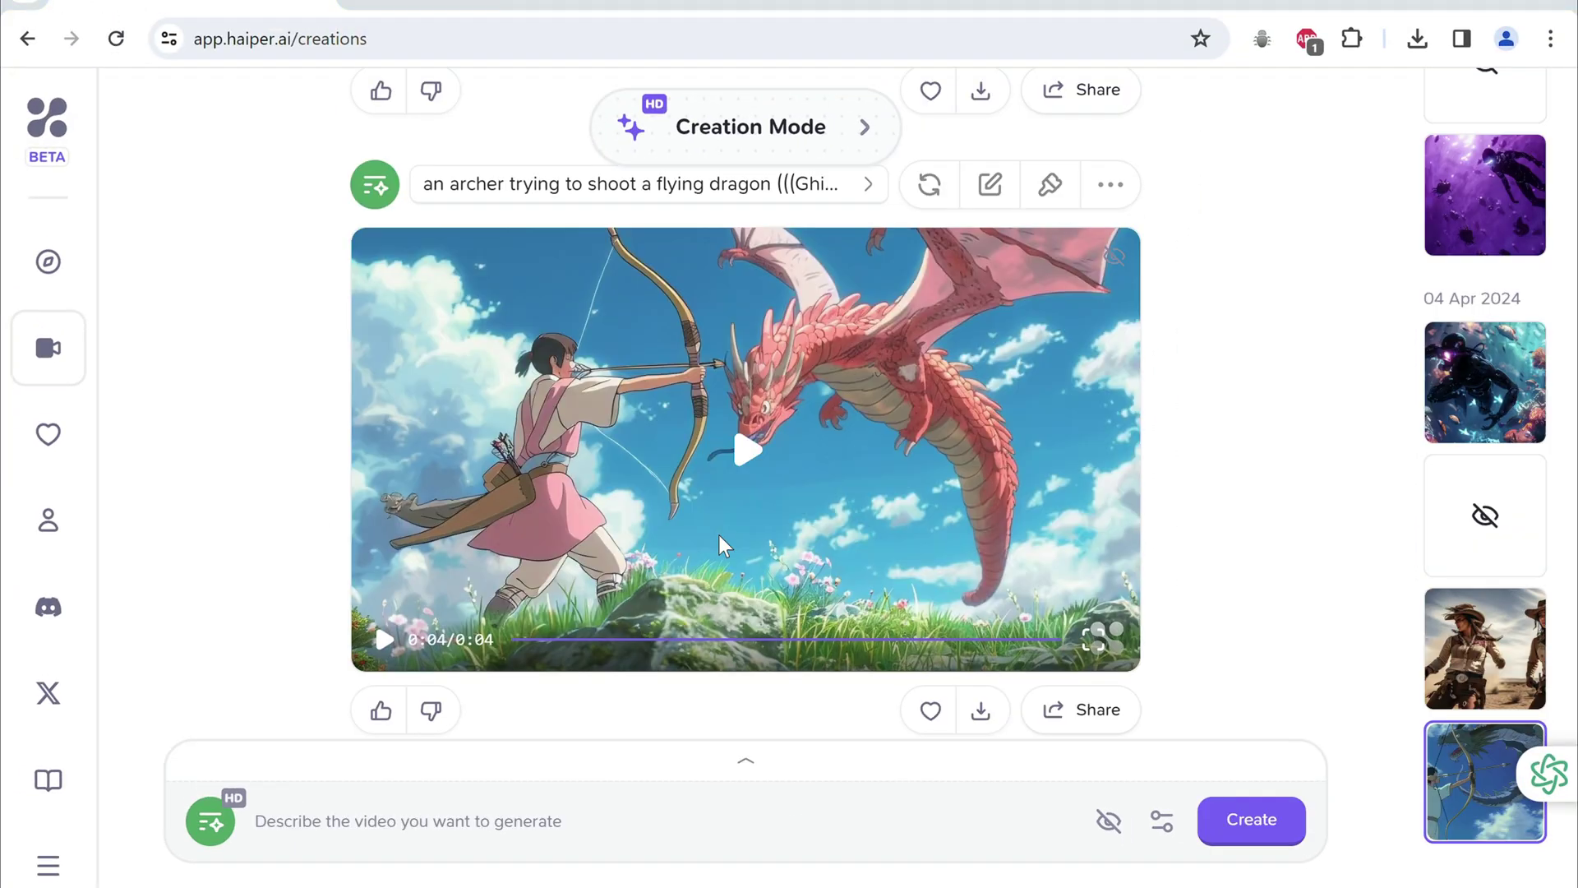
pyautogui.click(737, 485)
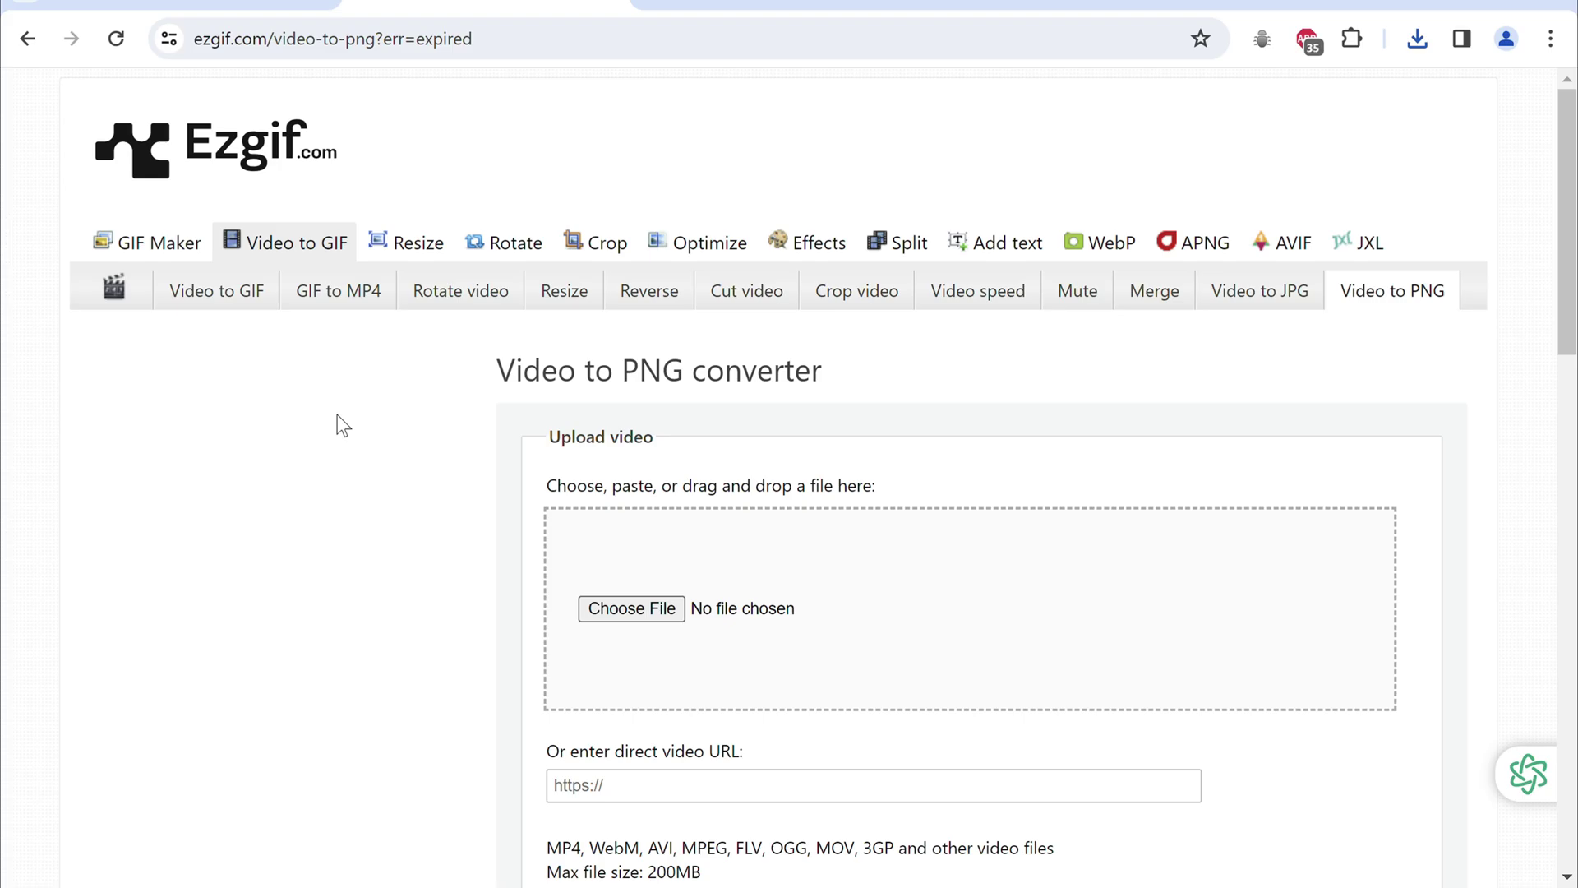
# - Convert the clip's 3.04–4.04 s span to PNG frames at 5 fps
pyautogui.scroll(-3, 337, 414)
pyautogui.moveTo(630, 304); pyautogui.dragTo(629, 304)
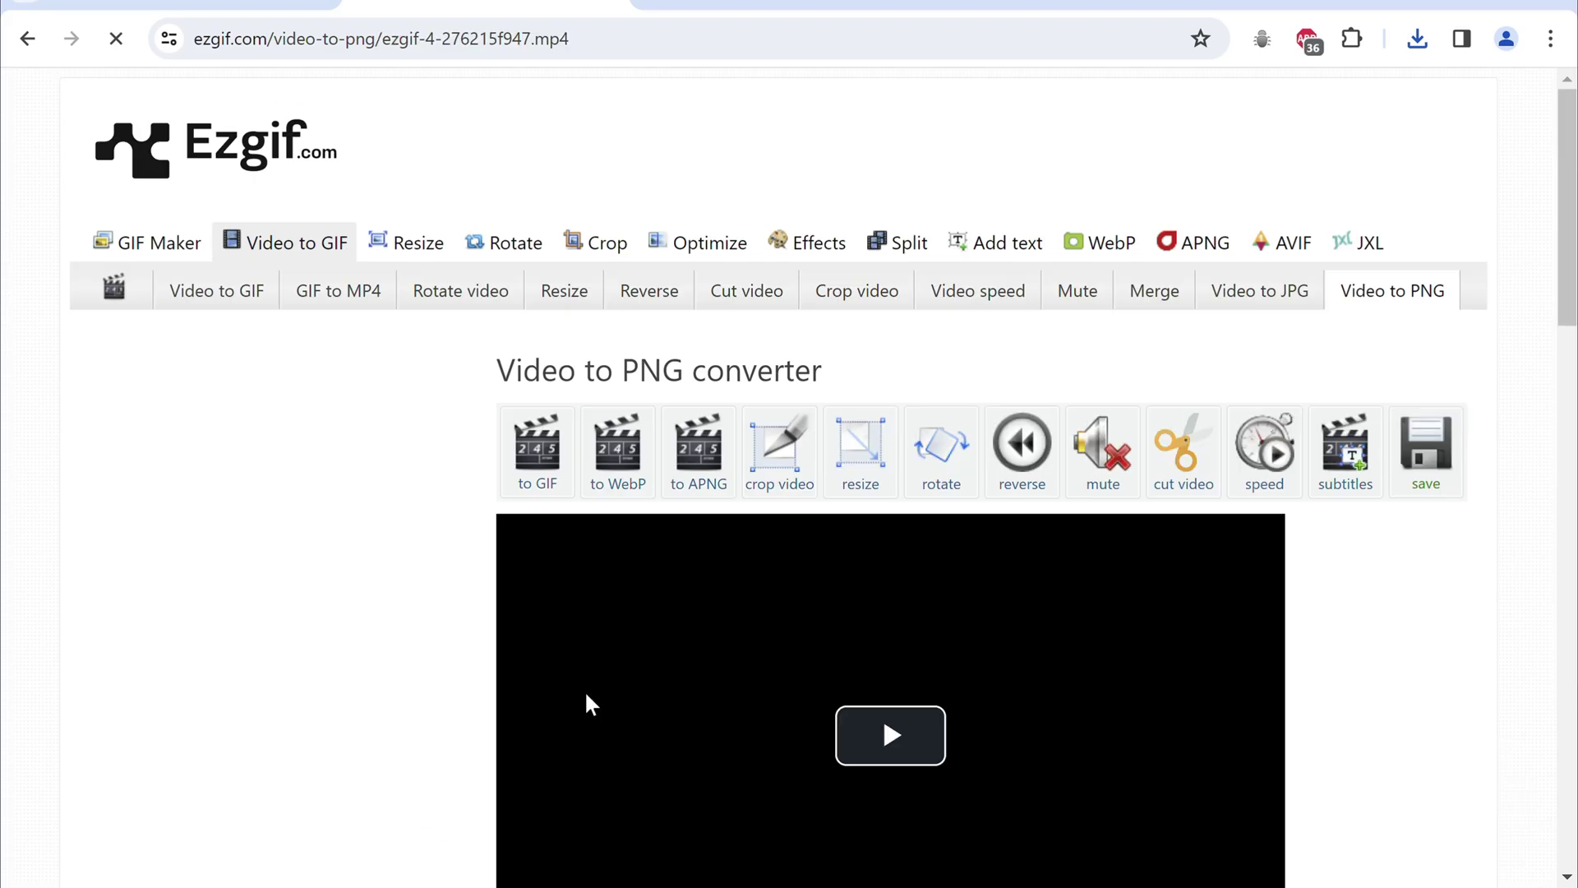
pyautogui.scroll(-1, 585, 694)
pyautogui.scroll(-11, 585, 693)
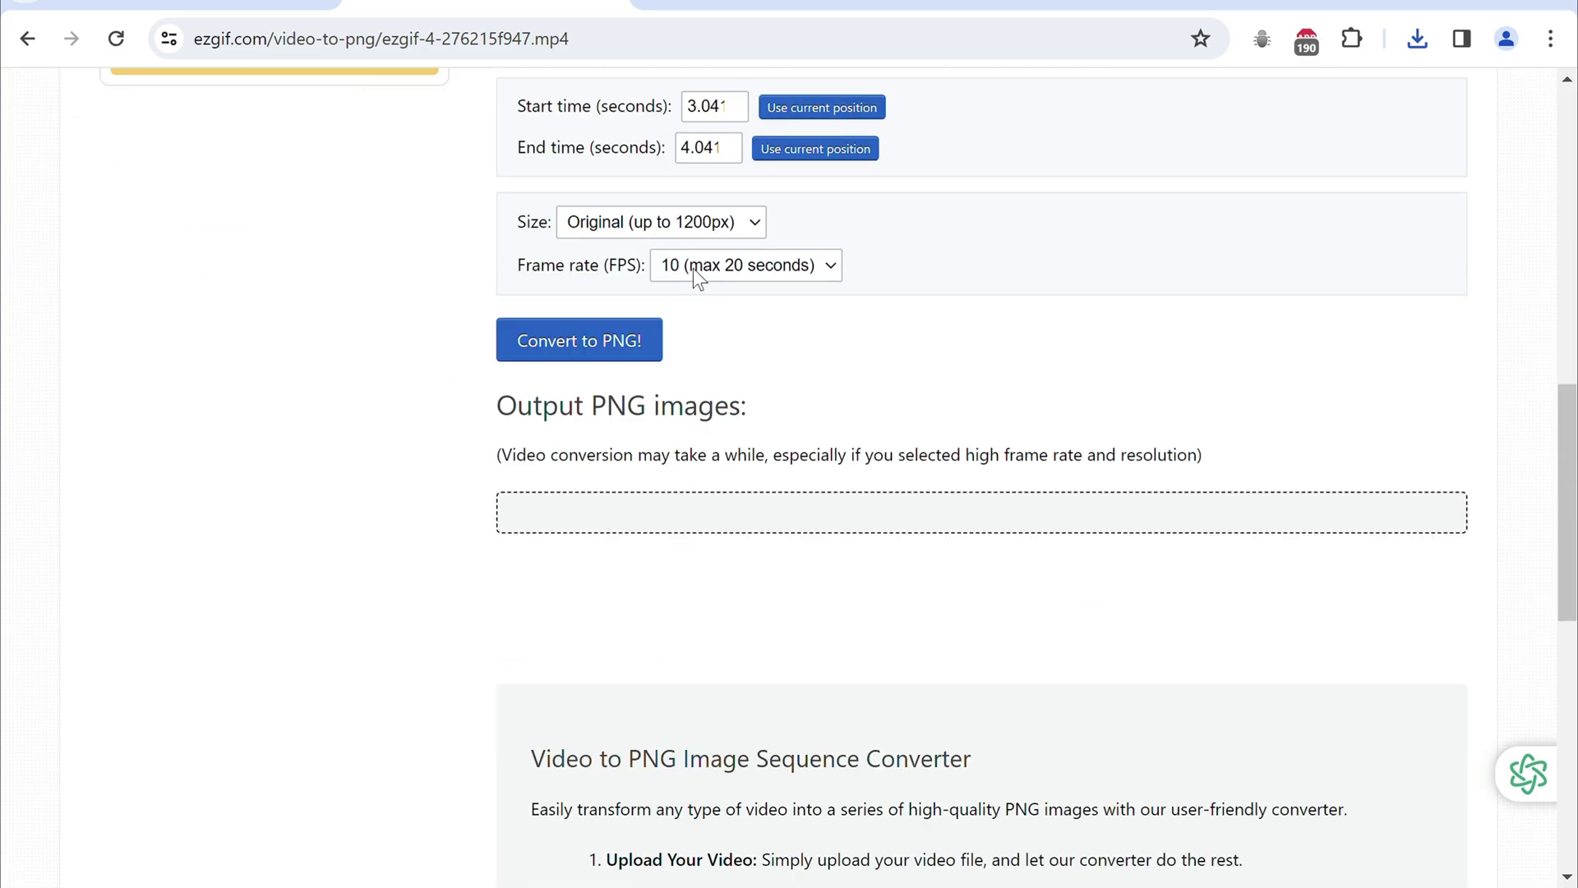
pyautogui.click(693, 268)
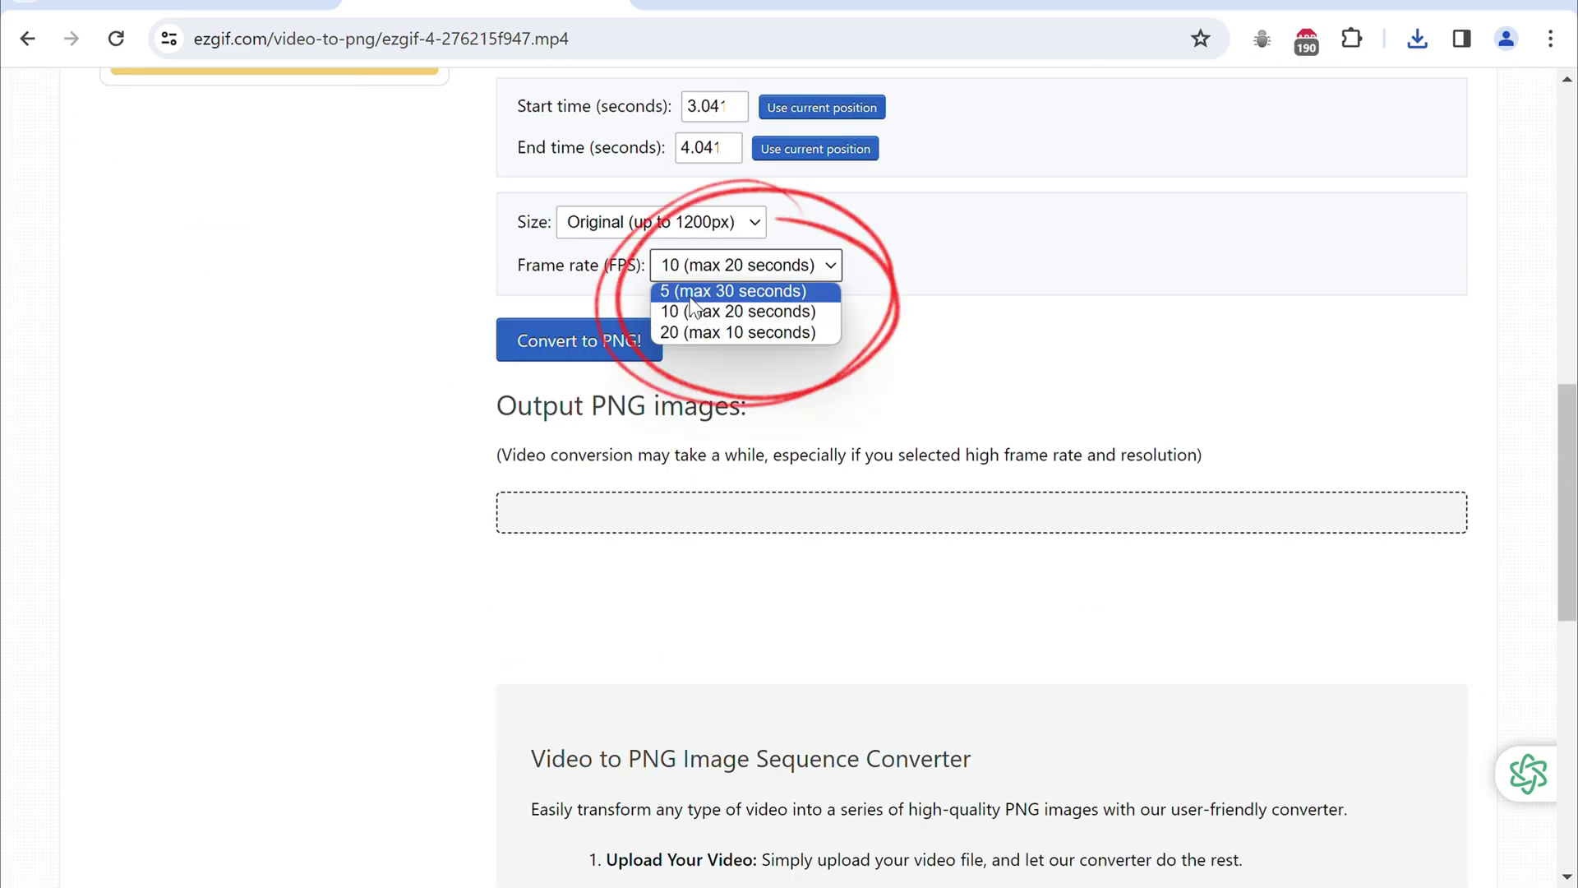
pyautogui.click(695, 288)
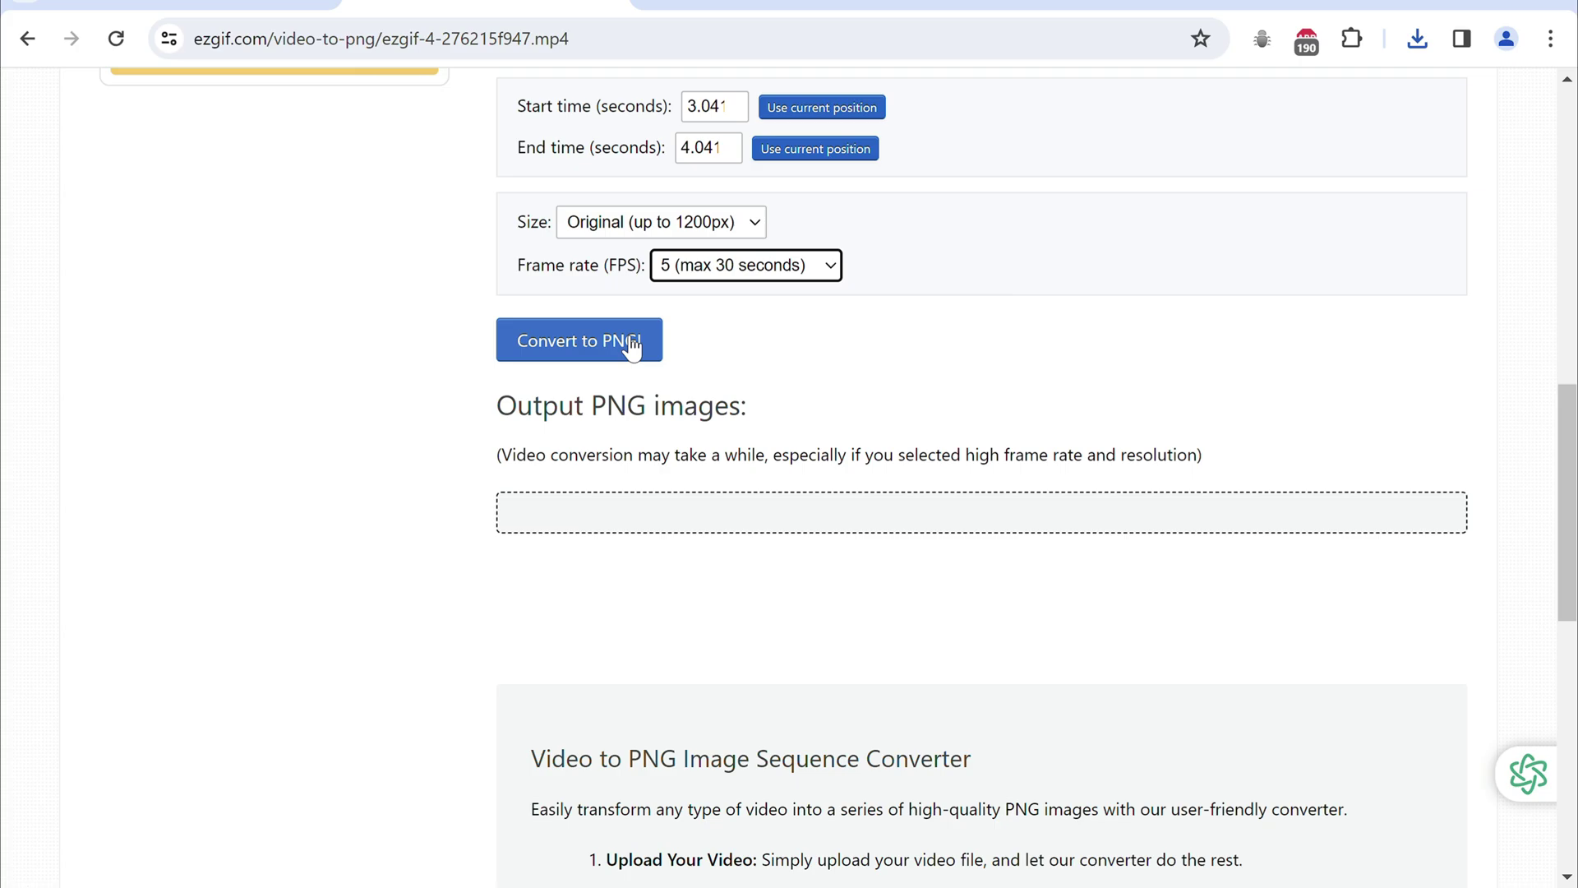
pyautogui.click(631, 345)
# - Bring up the save-image options for the last PNG frame
pyautogui.scroll(-6, 422, 418)
pyautogui.scroll(-4, 422, 418)
pyautogui.rightClick(769, 328)
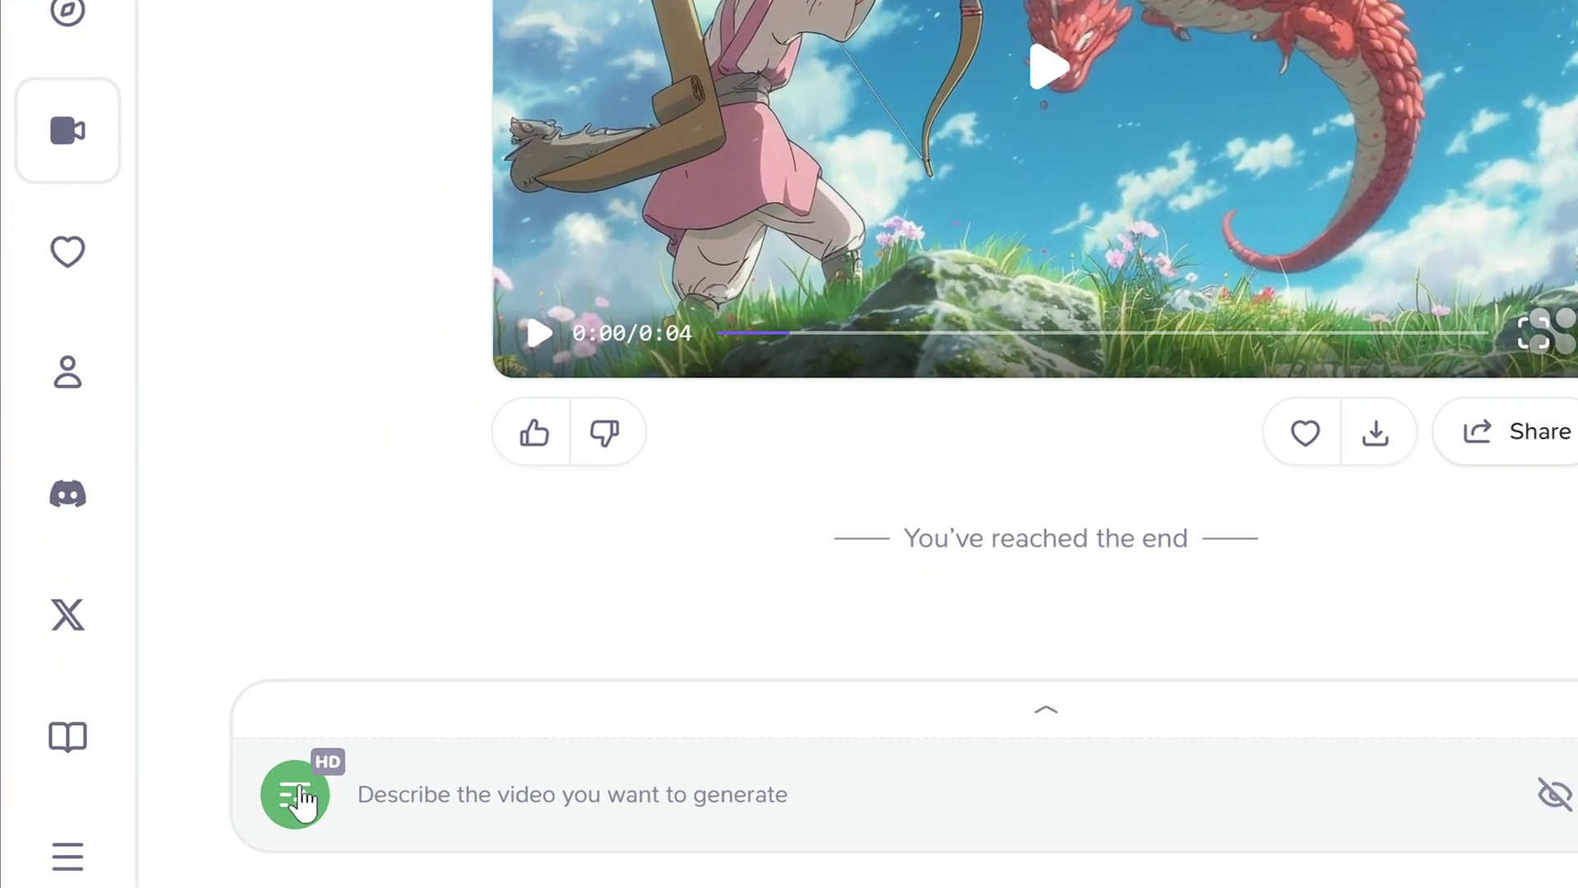
# - Animate the uploaded ezgif-frame-005.png with the prompt 'the bow shoots out an arrow'
pyautogui.click(296, 794)
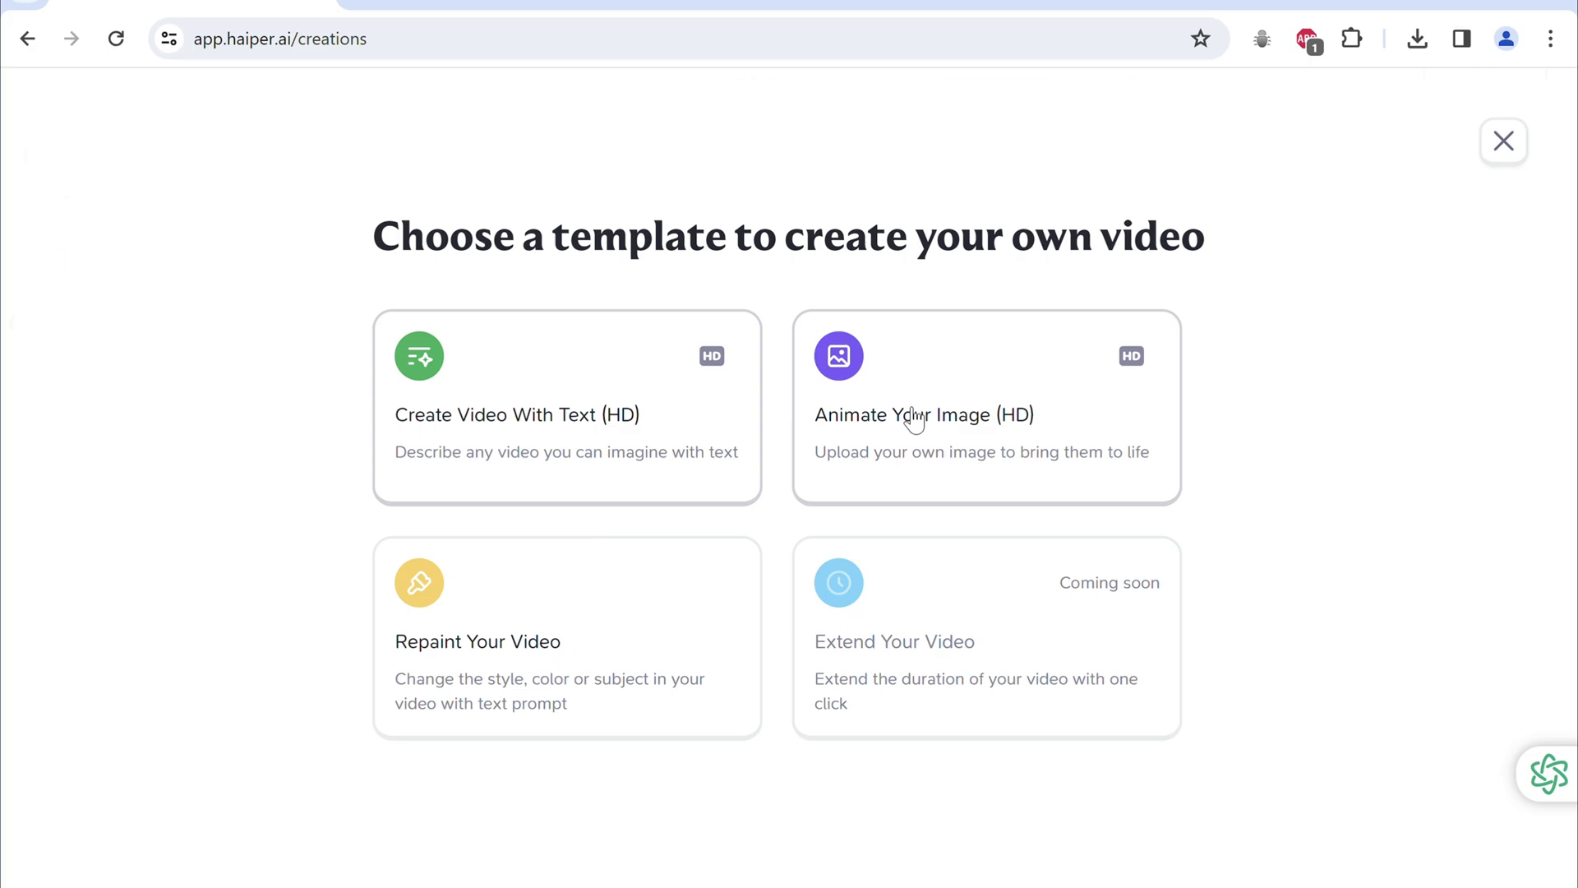
pyautogui.click(914, 418)
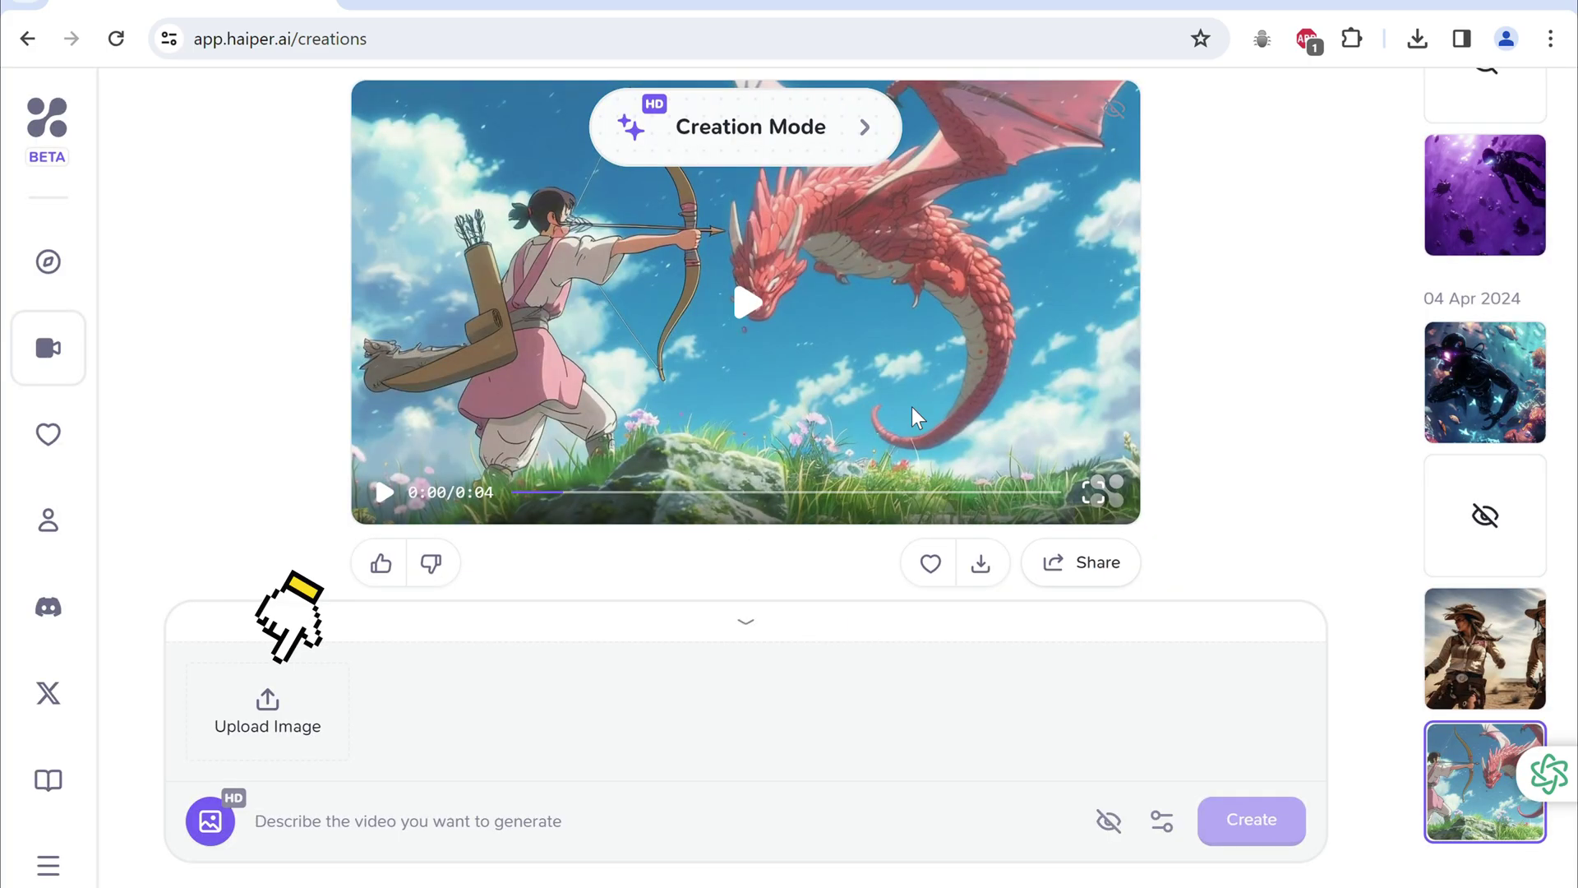
pyautogui.click(247, 715)
pyautogui.click(421, 183)
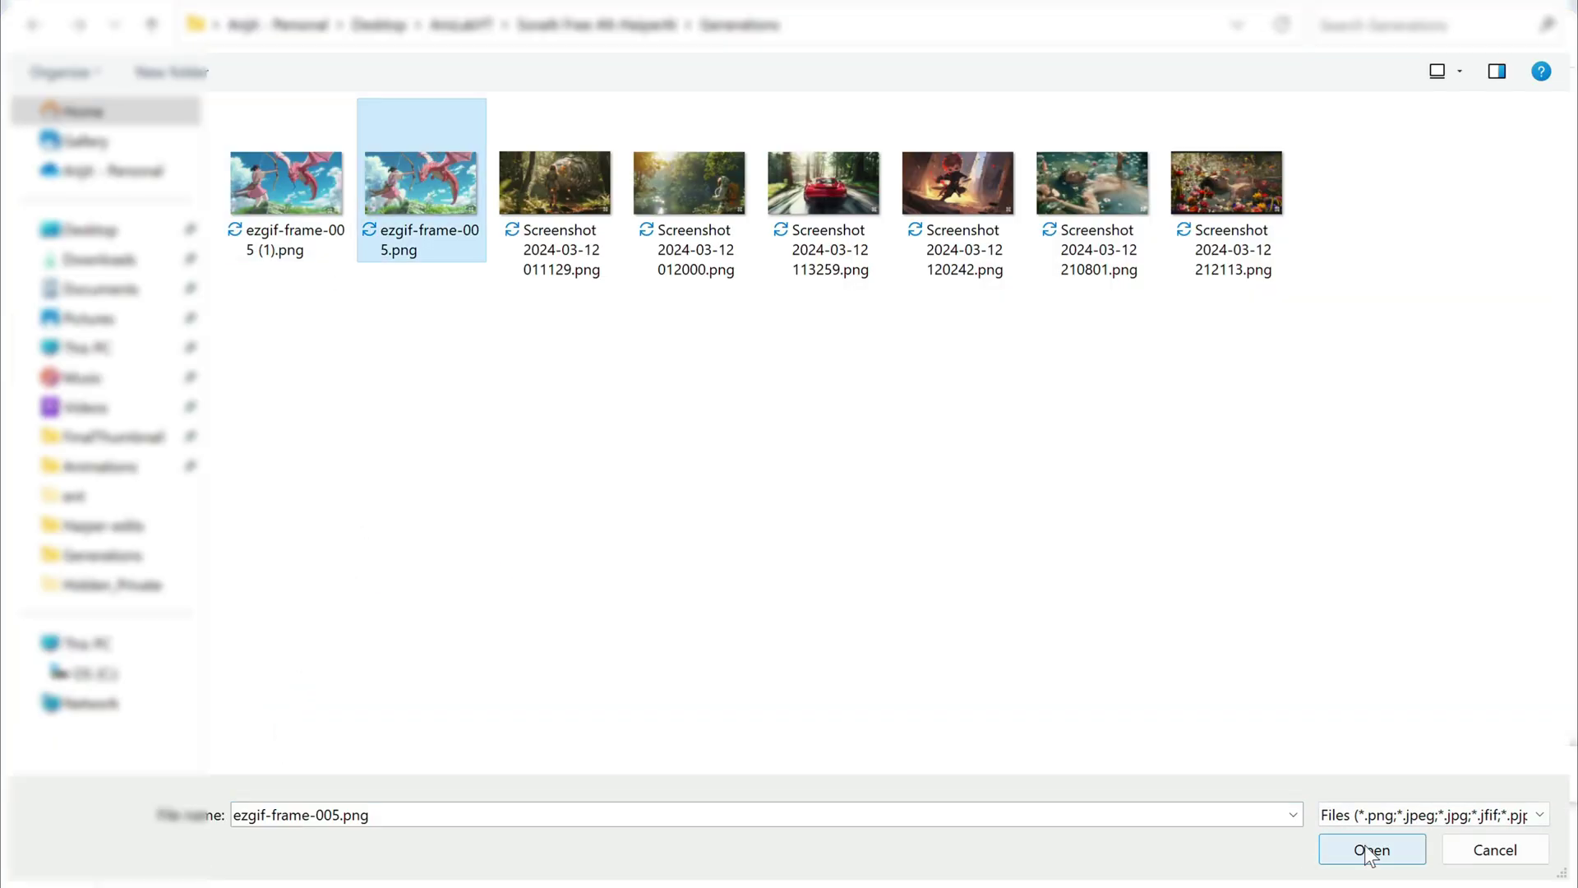
pyautogui.doubleClick(427, 191)
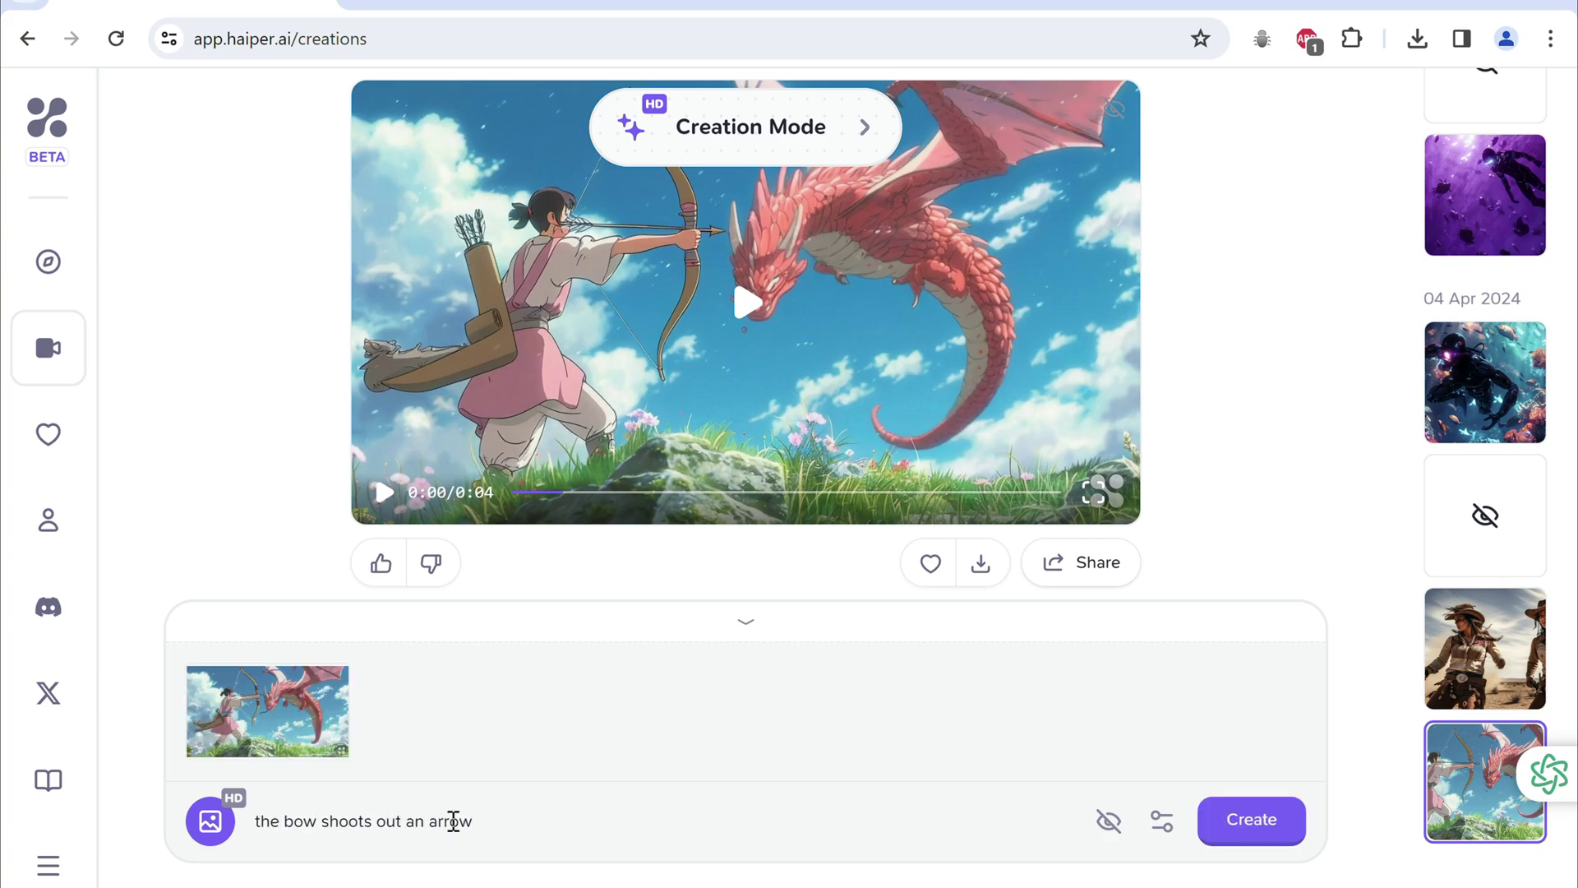
pyautogui.click(1233, 821)
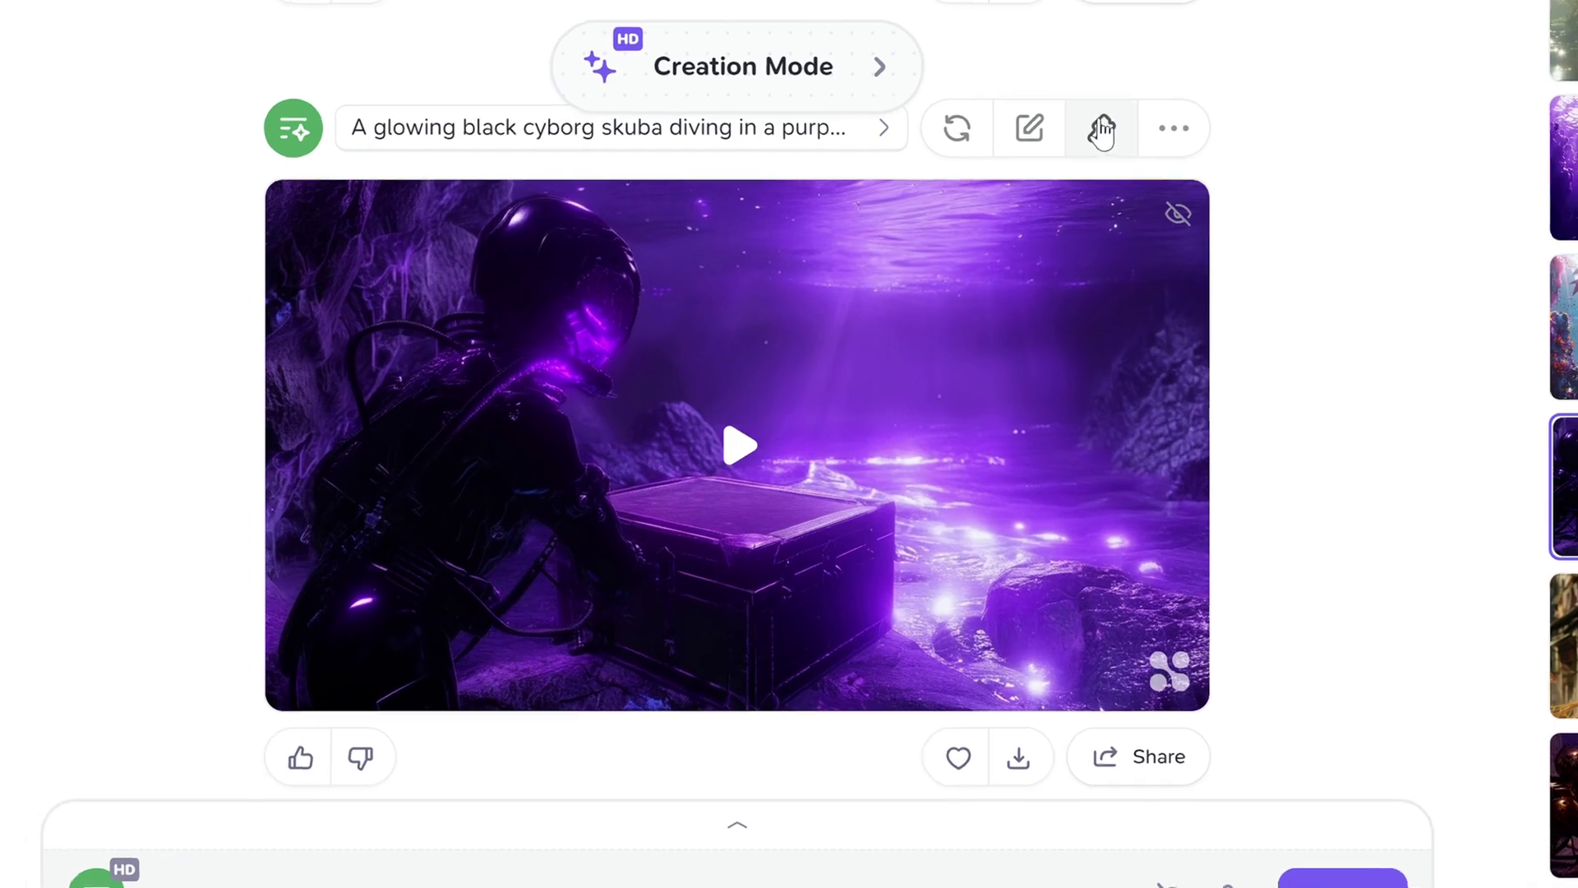
# - Create a Steampunk-style repaint of the glowing cyborg diving video
pyautogui.click(1110, 123)
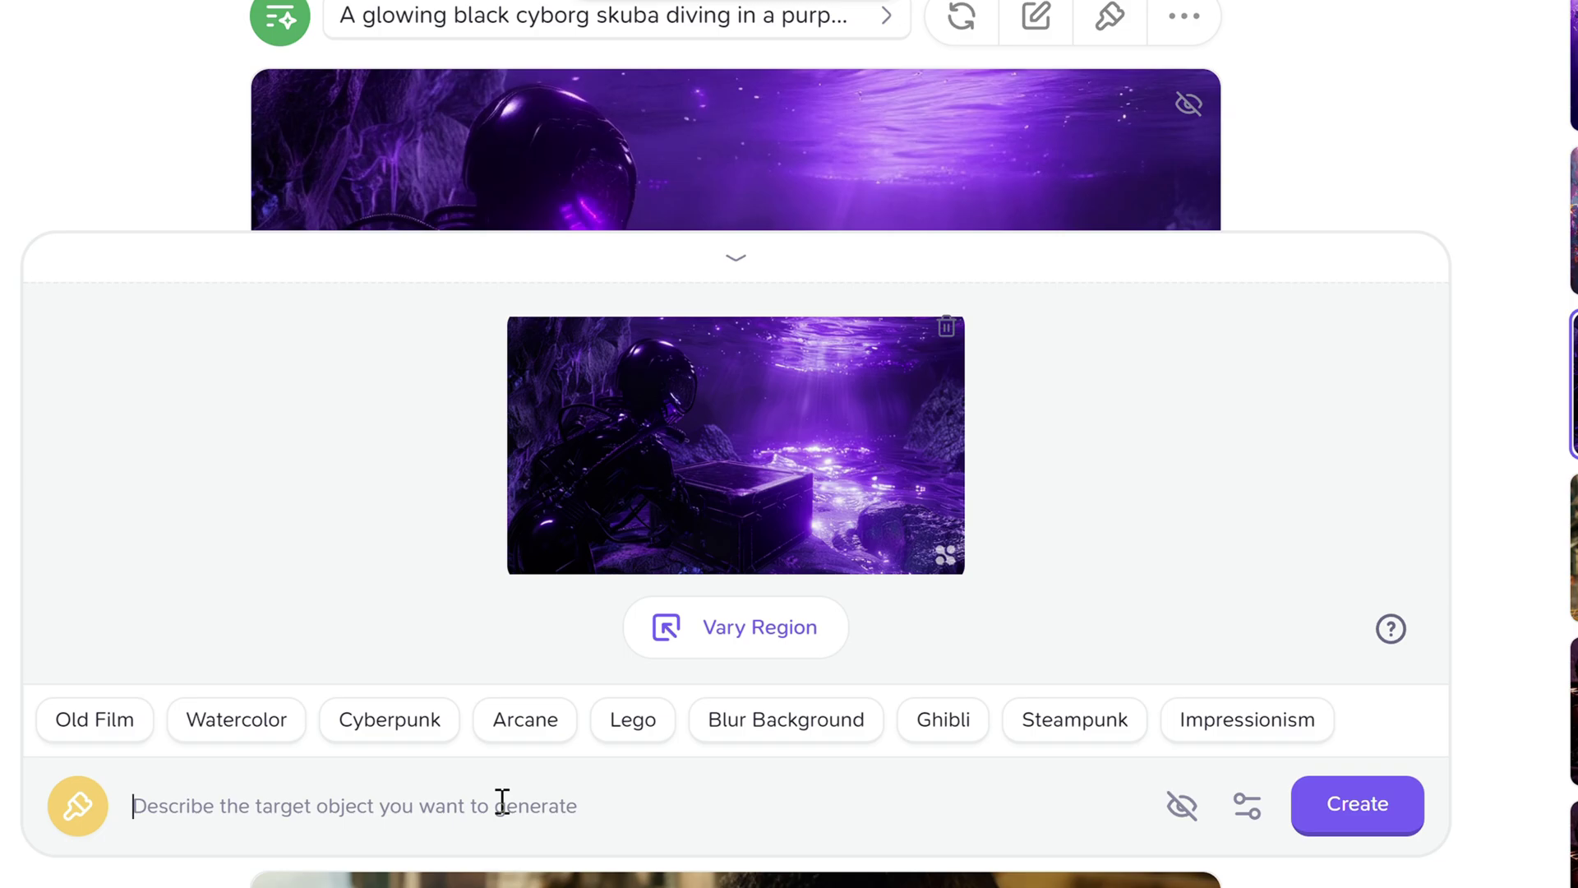
pyautogui.click(1052, 723)
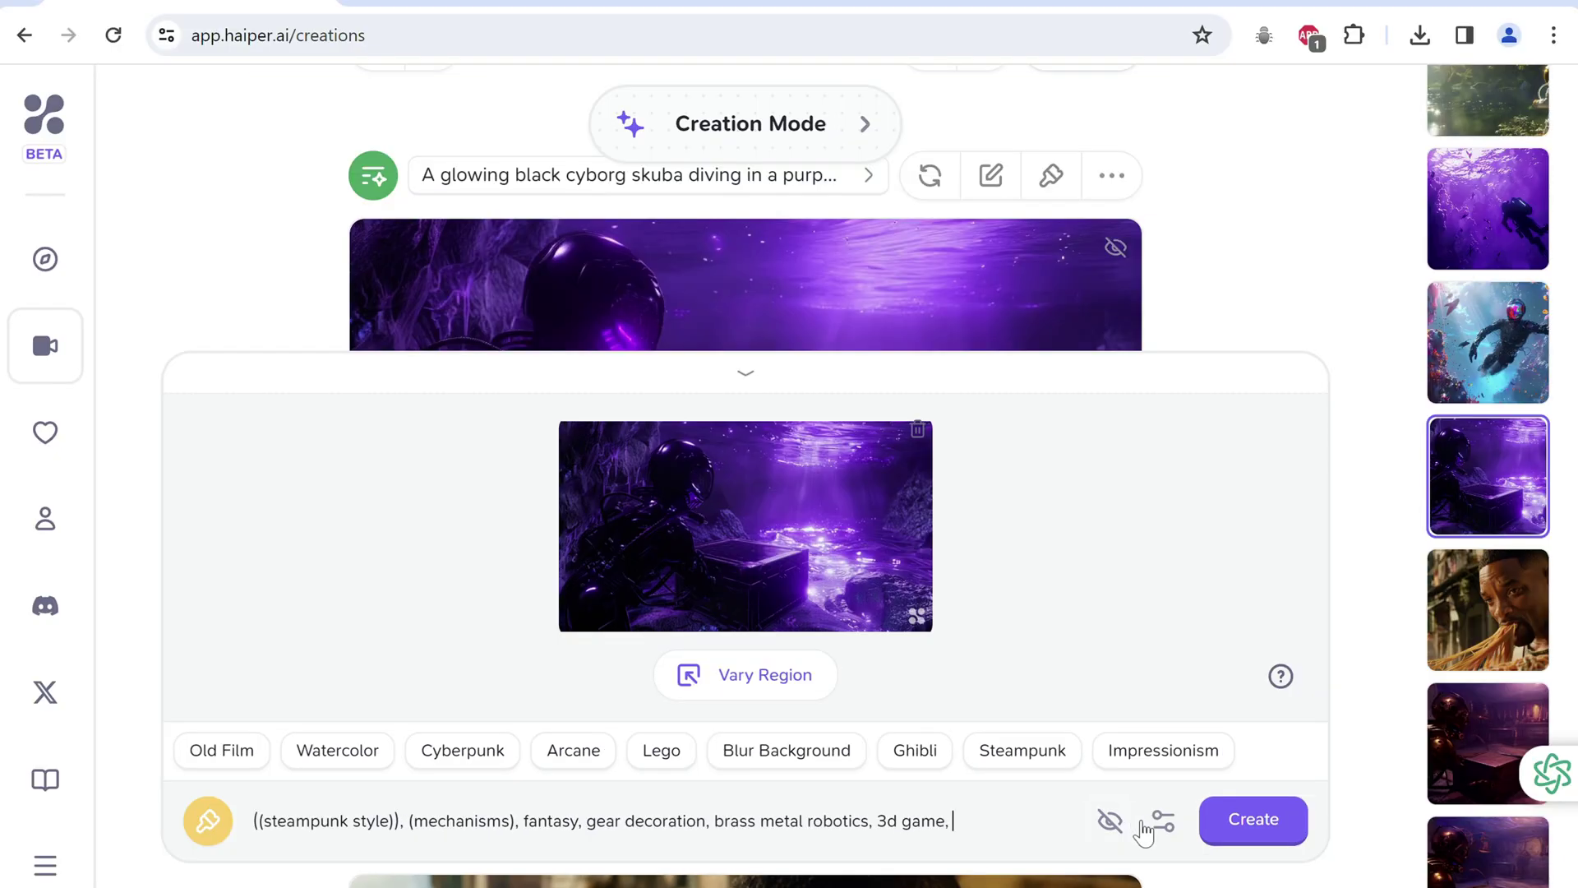
pyautogui.click(1241, 819)
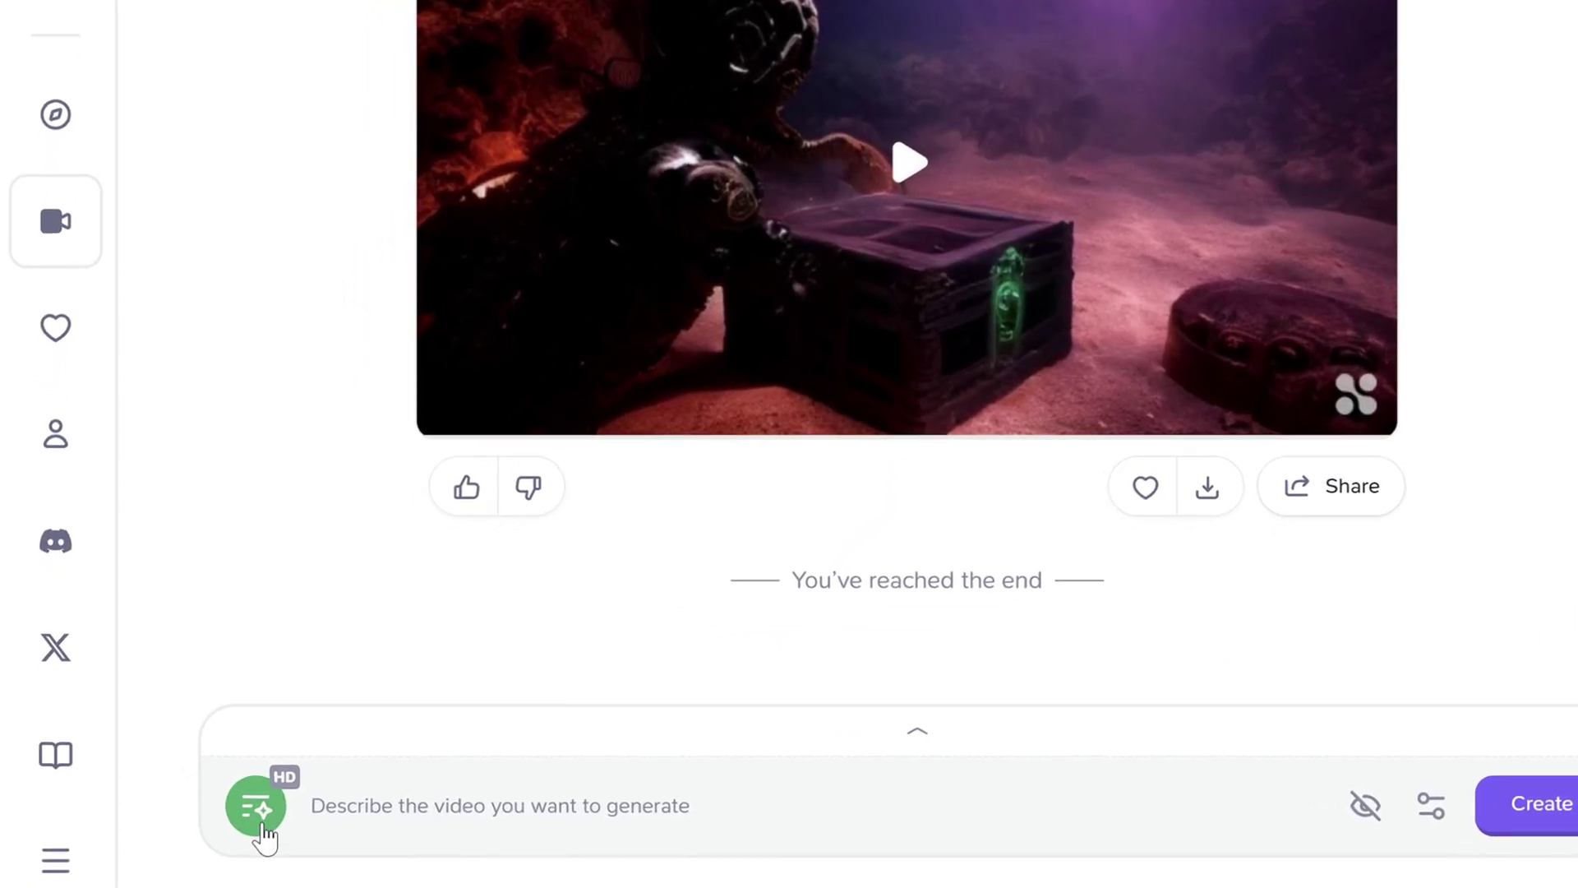
pyautogui.click(208, 821)
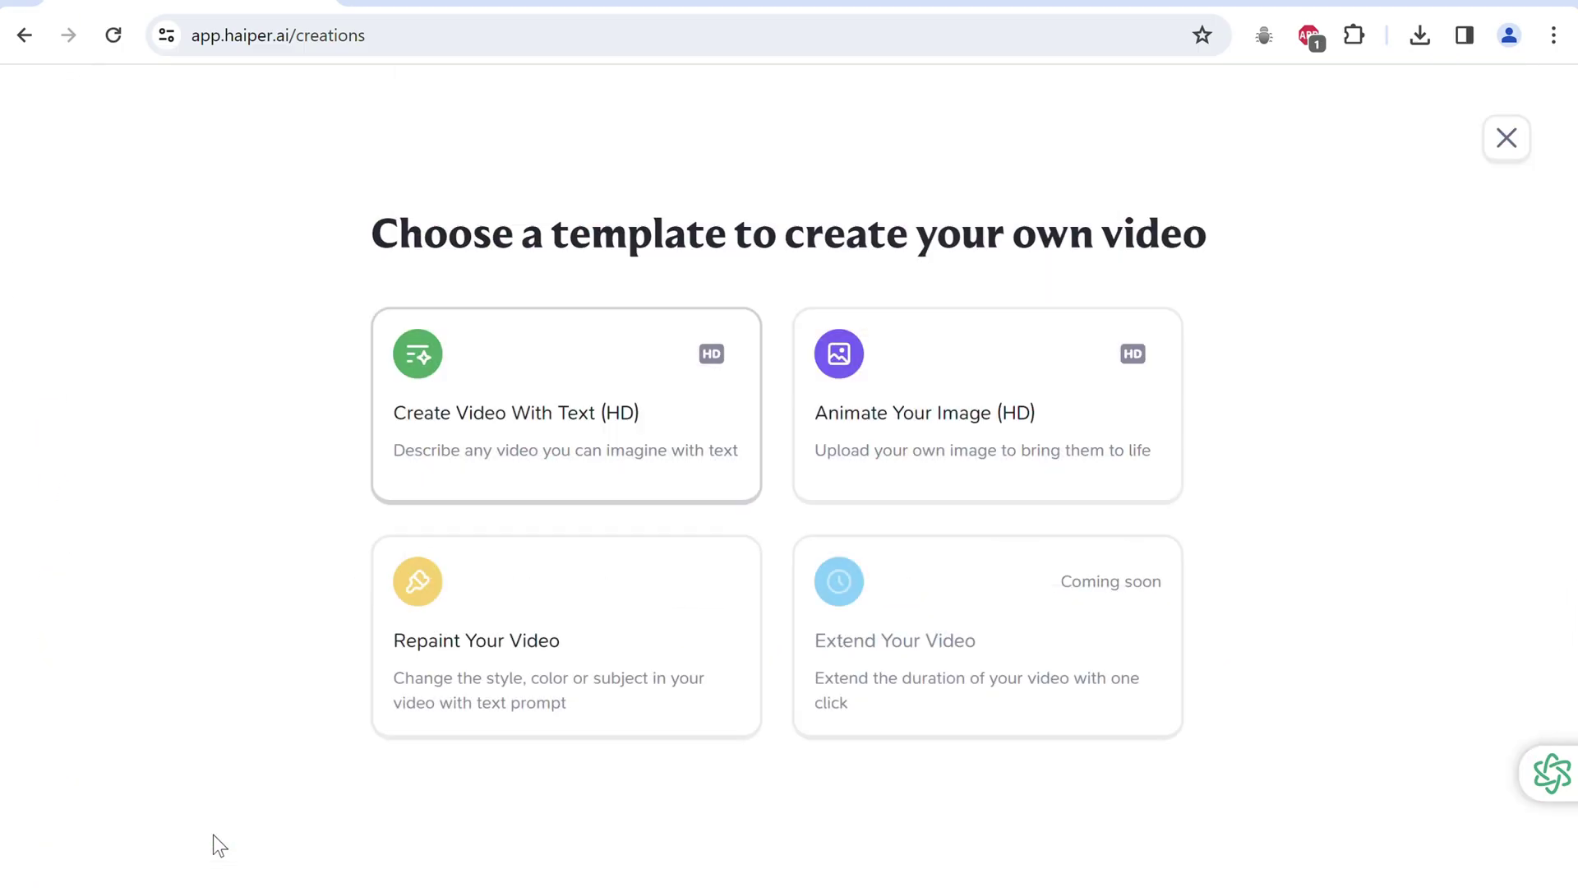
# - Repaint the red car forest video in Lego style and play the result
pyautogui.click(544, 606)
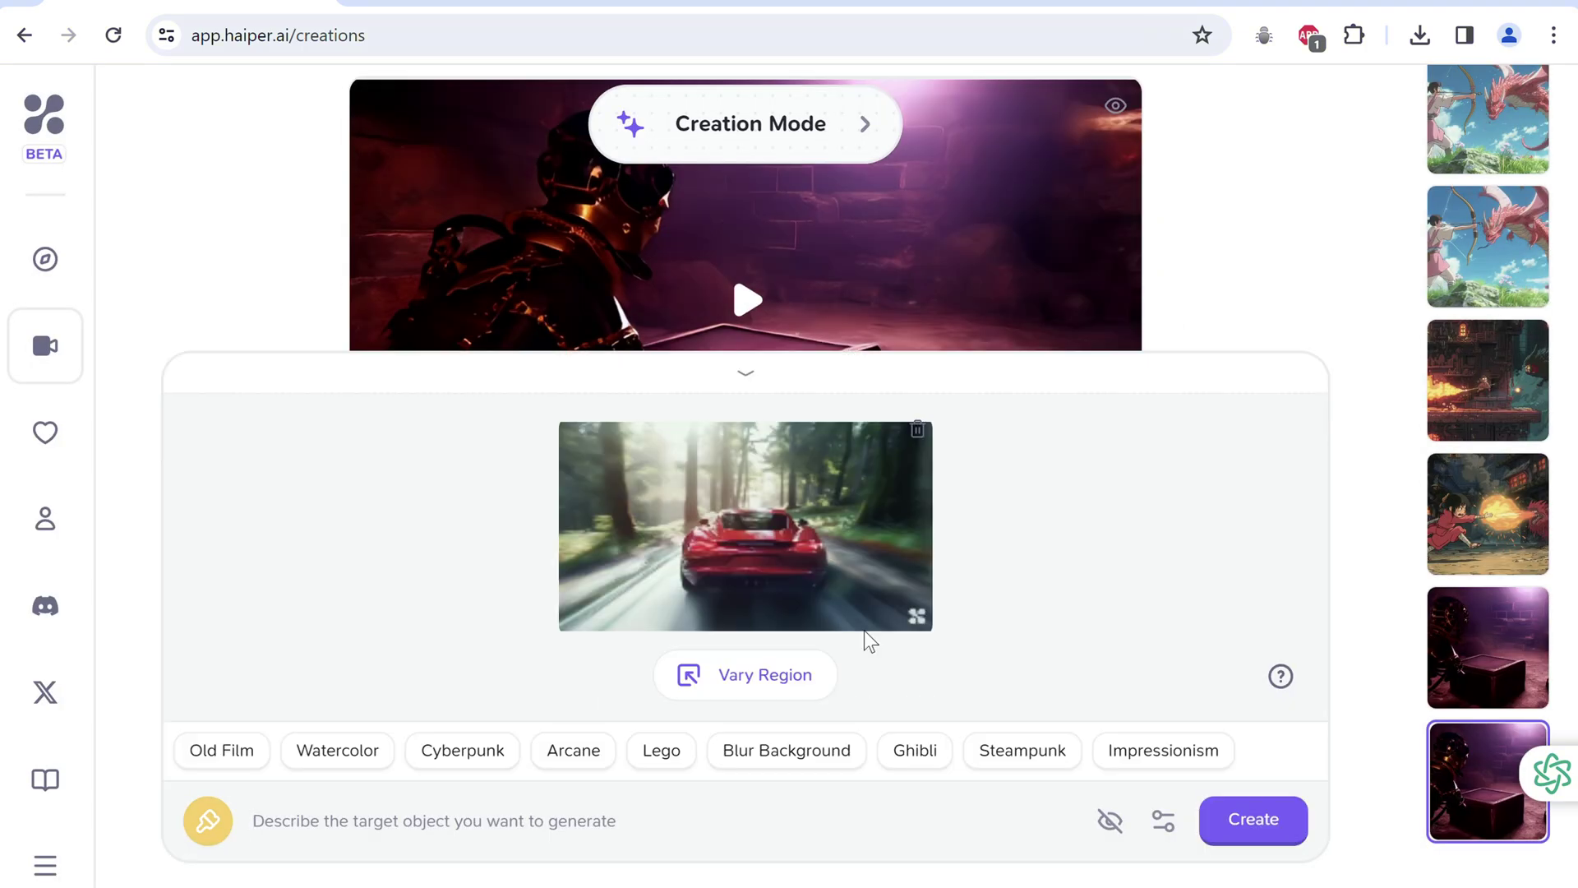
pyautogui.click(656, 758)
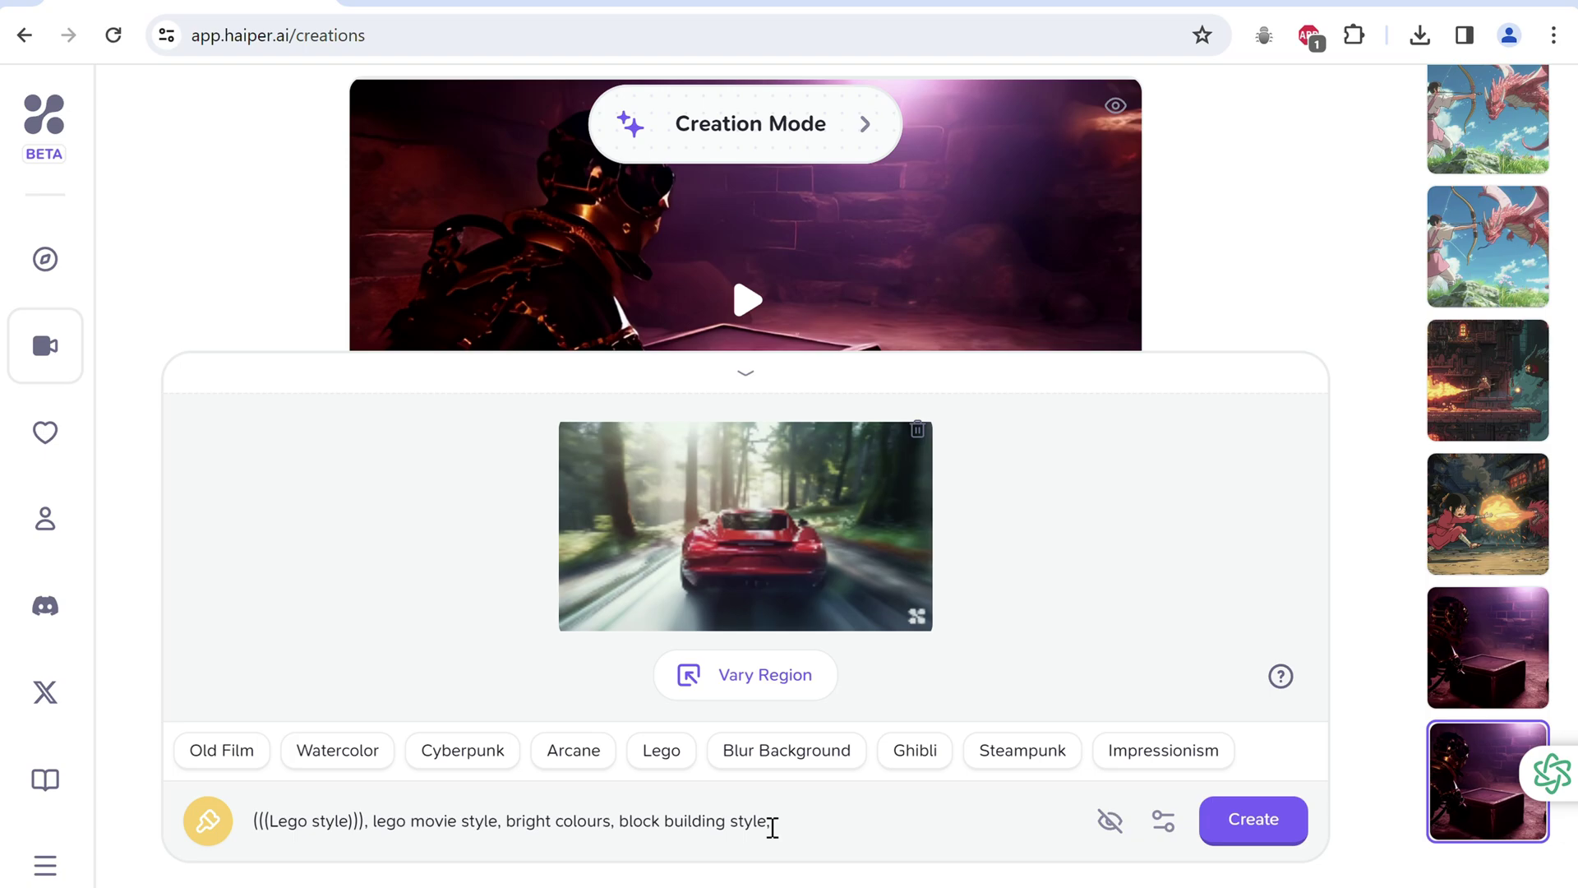
pyautogui.write('rest')
pyautogui.press('Return')
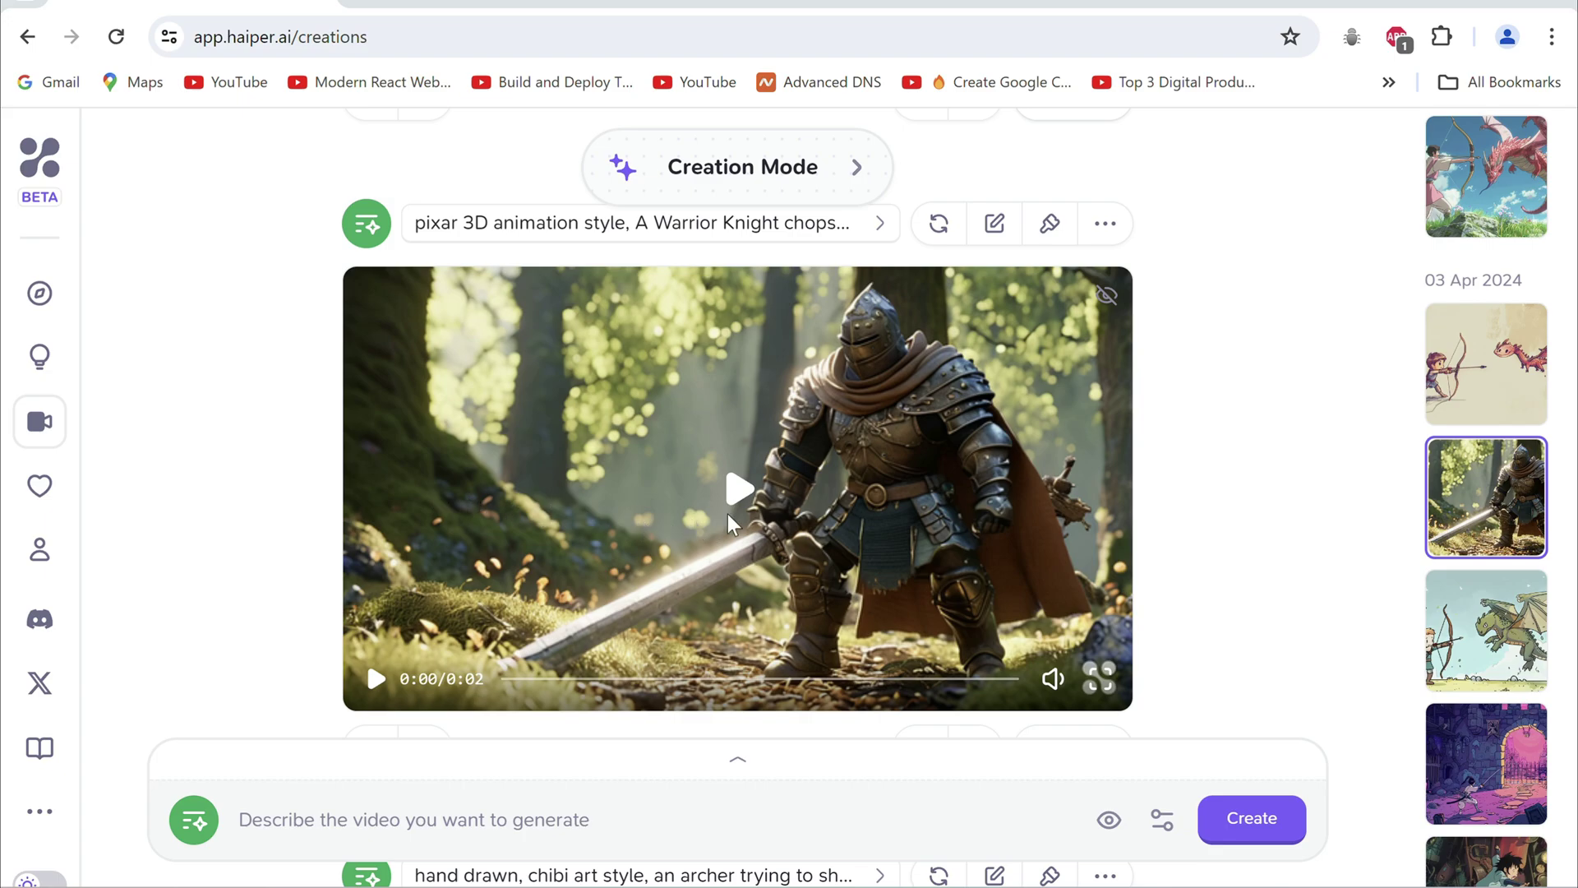
pyautogui.click(727, 514)
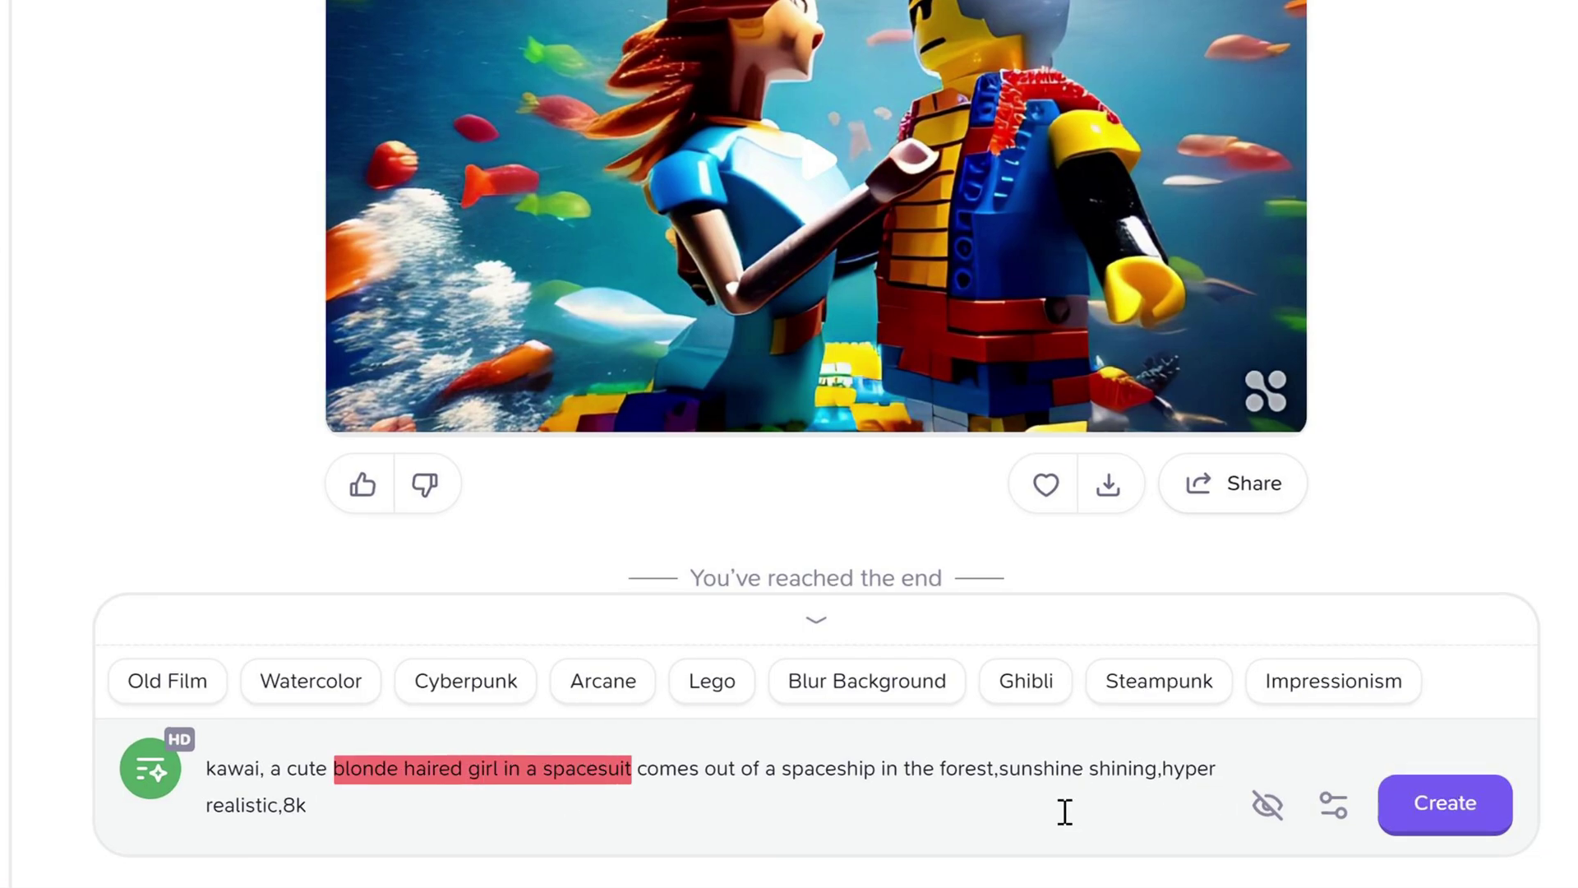
# - Generate the blonde spacesuit girl leaving a spaceship in the forest video and replay it
pyautogui.click(1426, 814)
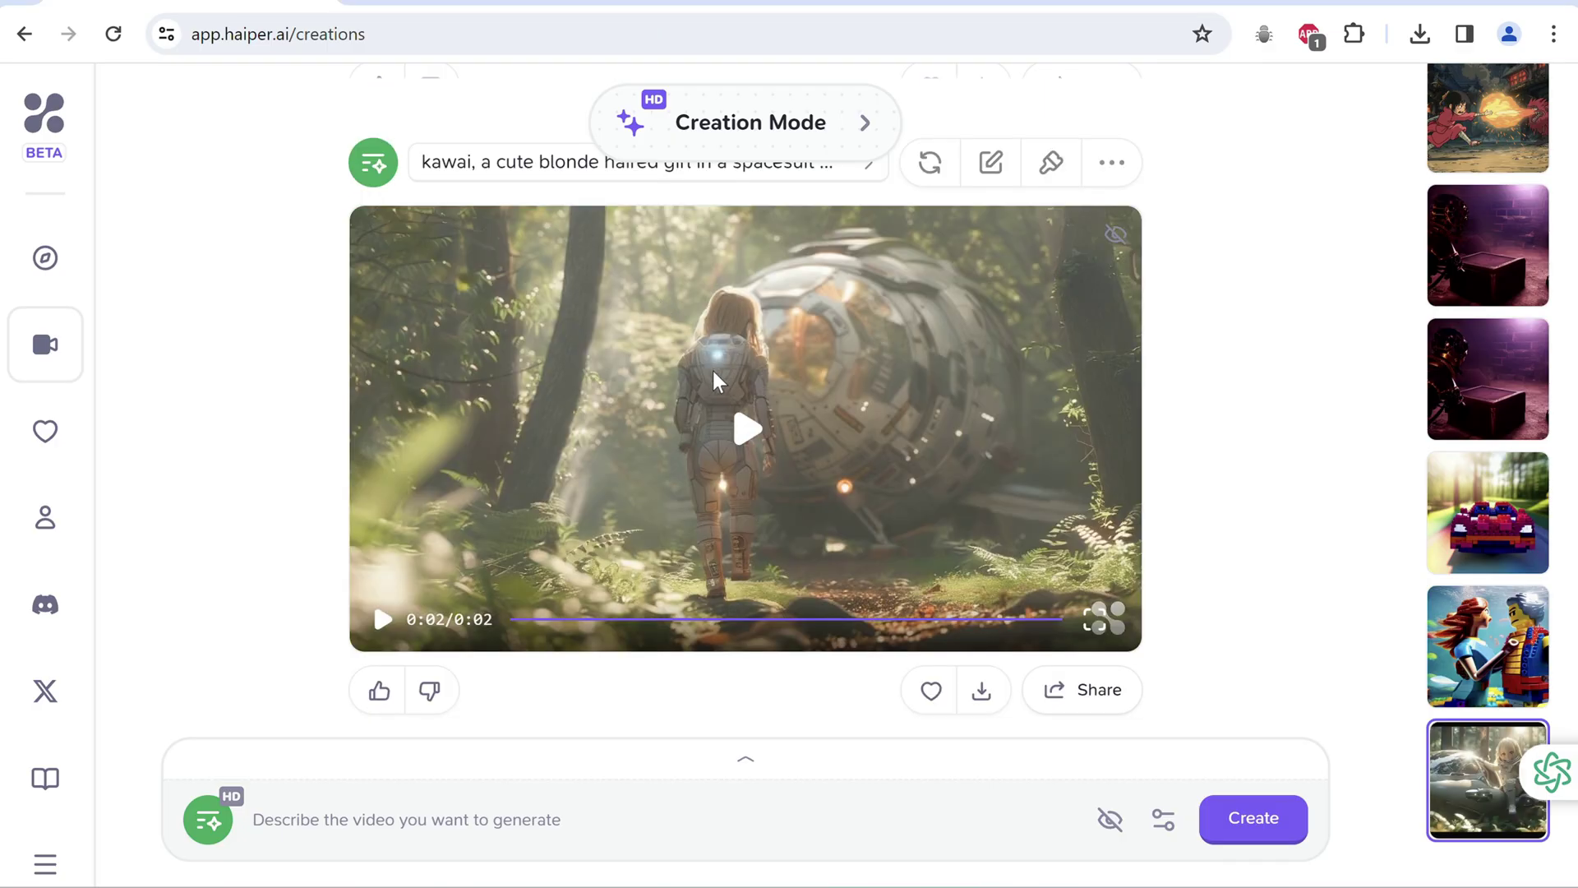
pyautogui.click(713, 371)
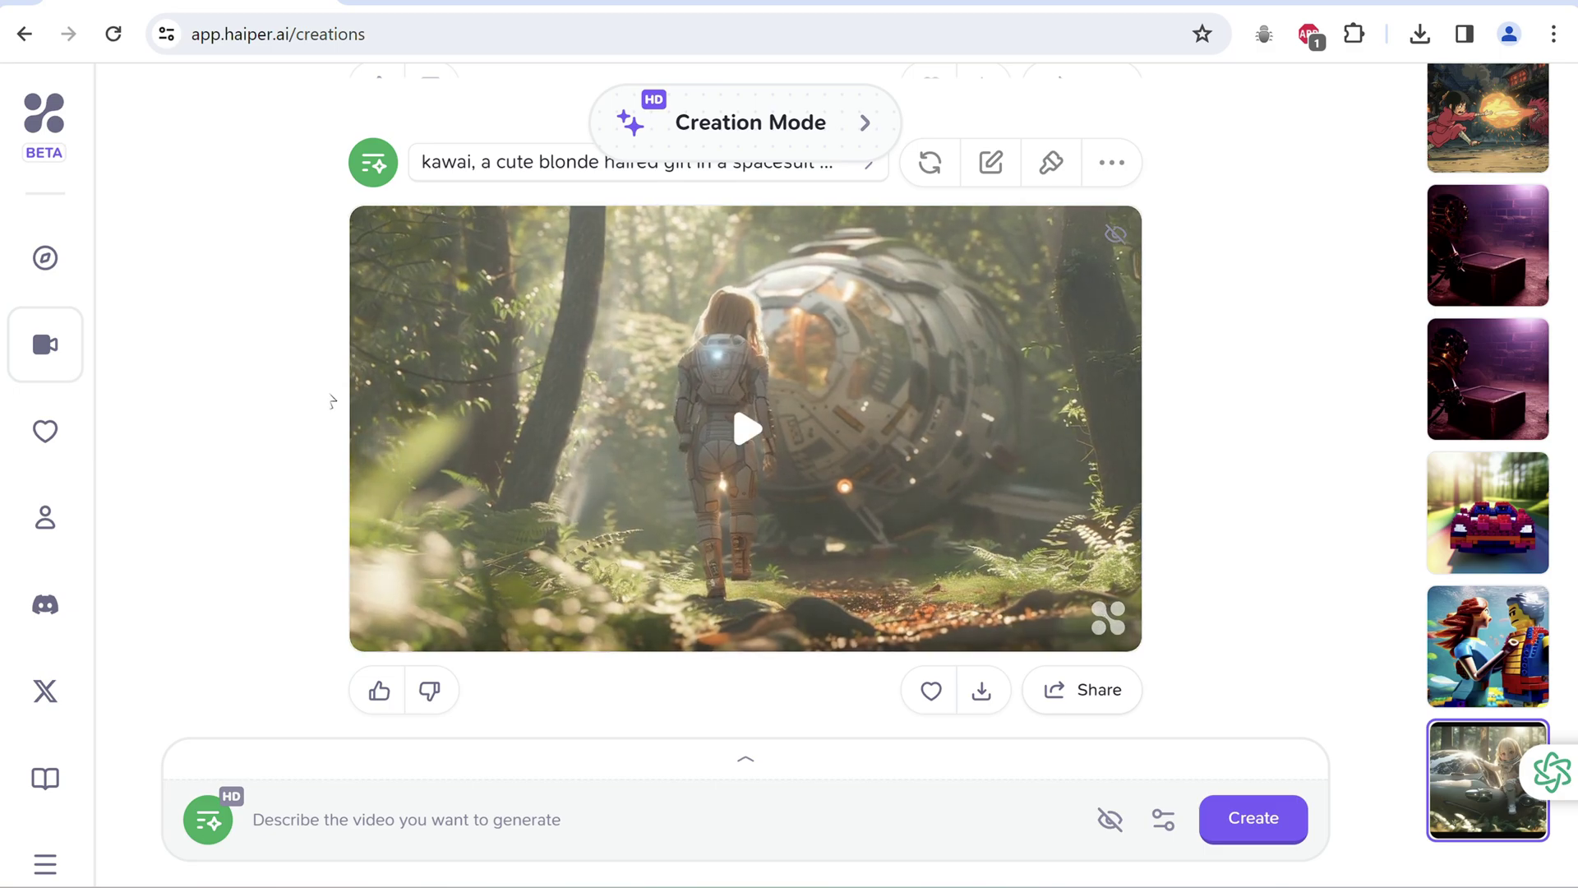
pyautogui.click(442, 371)
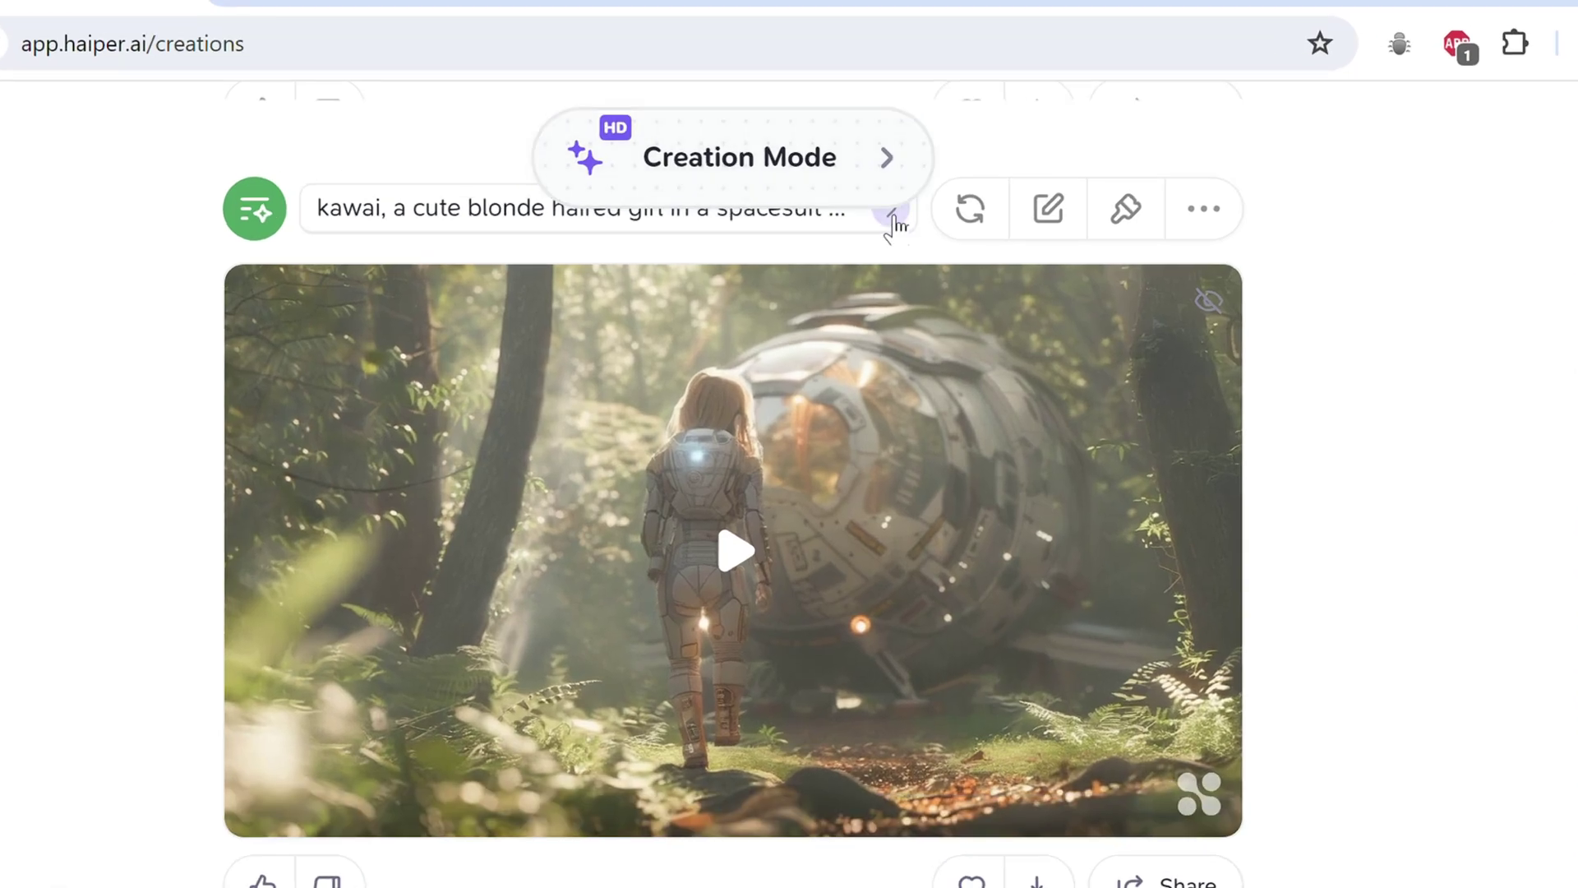
# - Paste seed 211314341 into Seed, generate the forest cooking variant, and play it
pyautogui.click(892, 219)
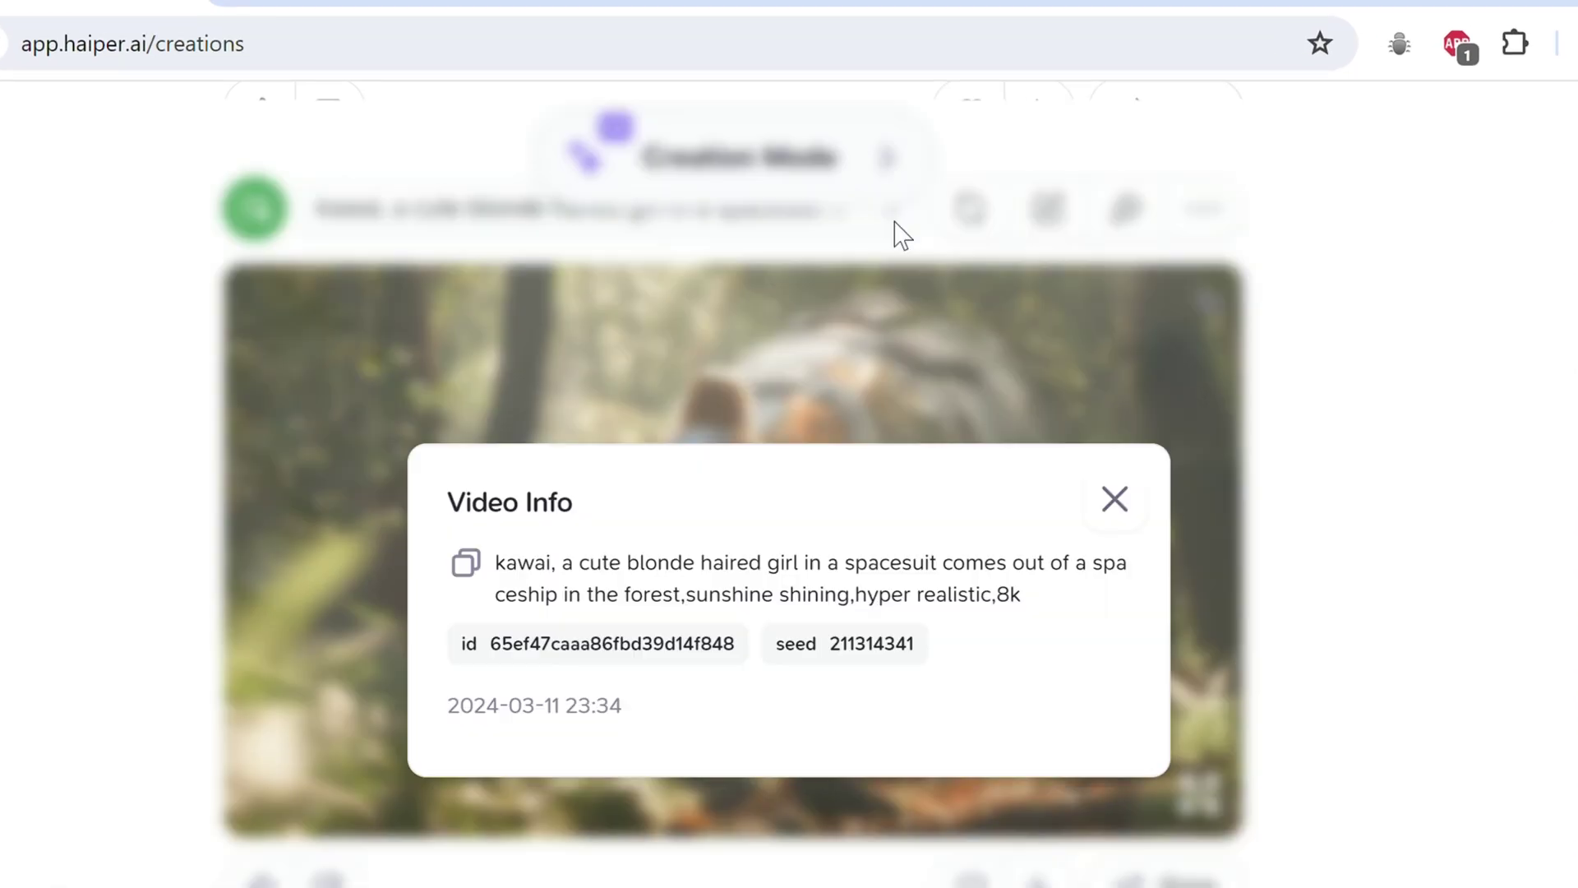
pyautogui.doubleClick(841, 647)
pyautogui.hotkey('ctrl', 'c')
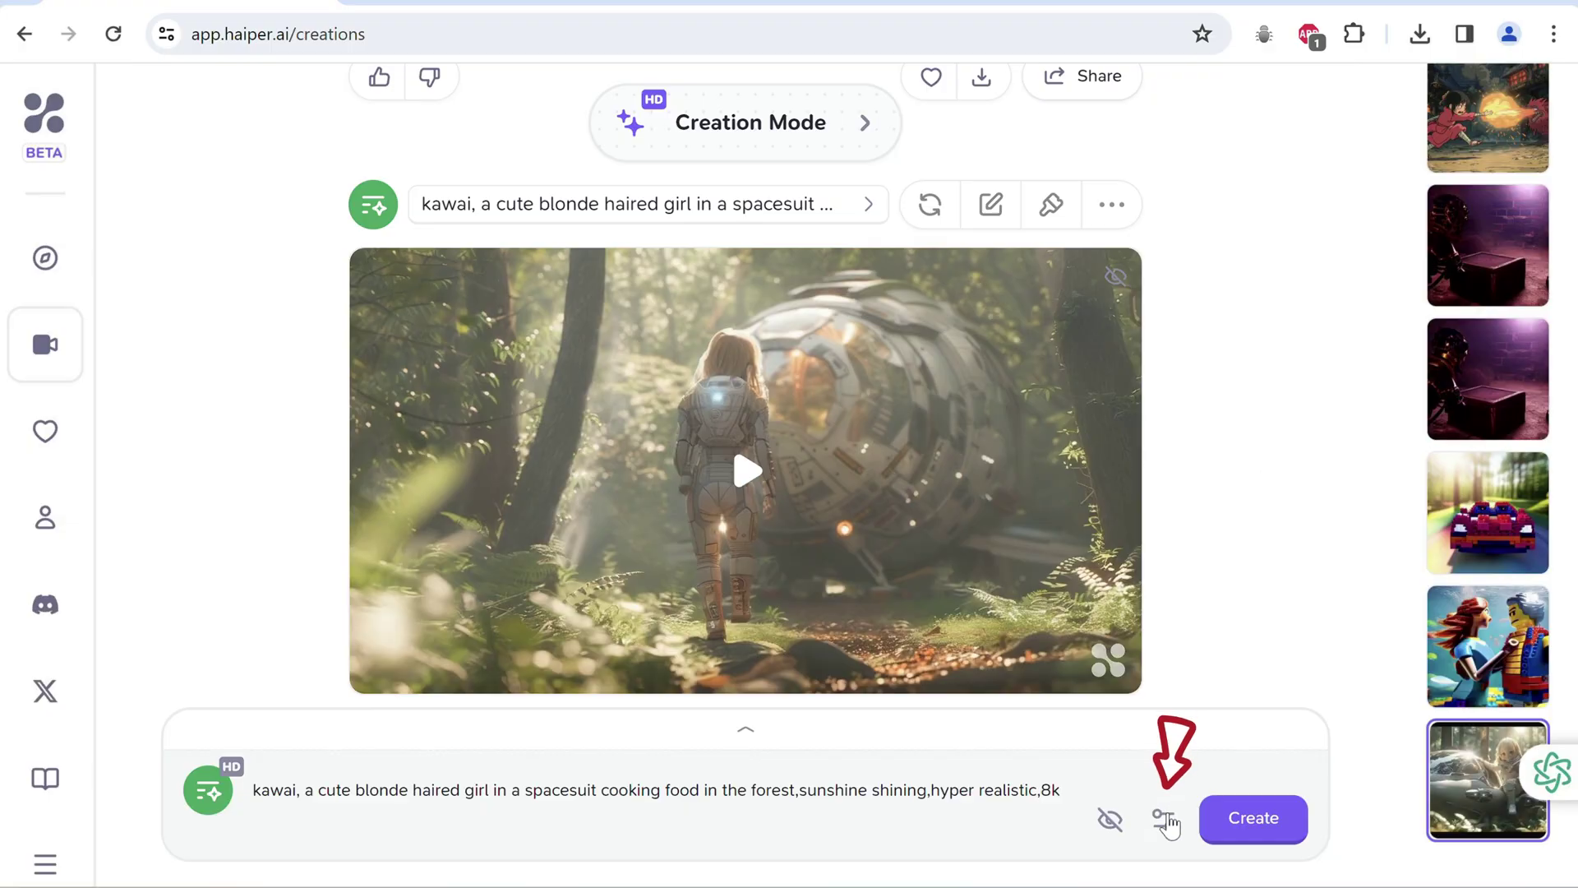
pyautogui.click(1163, 819)
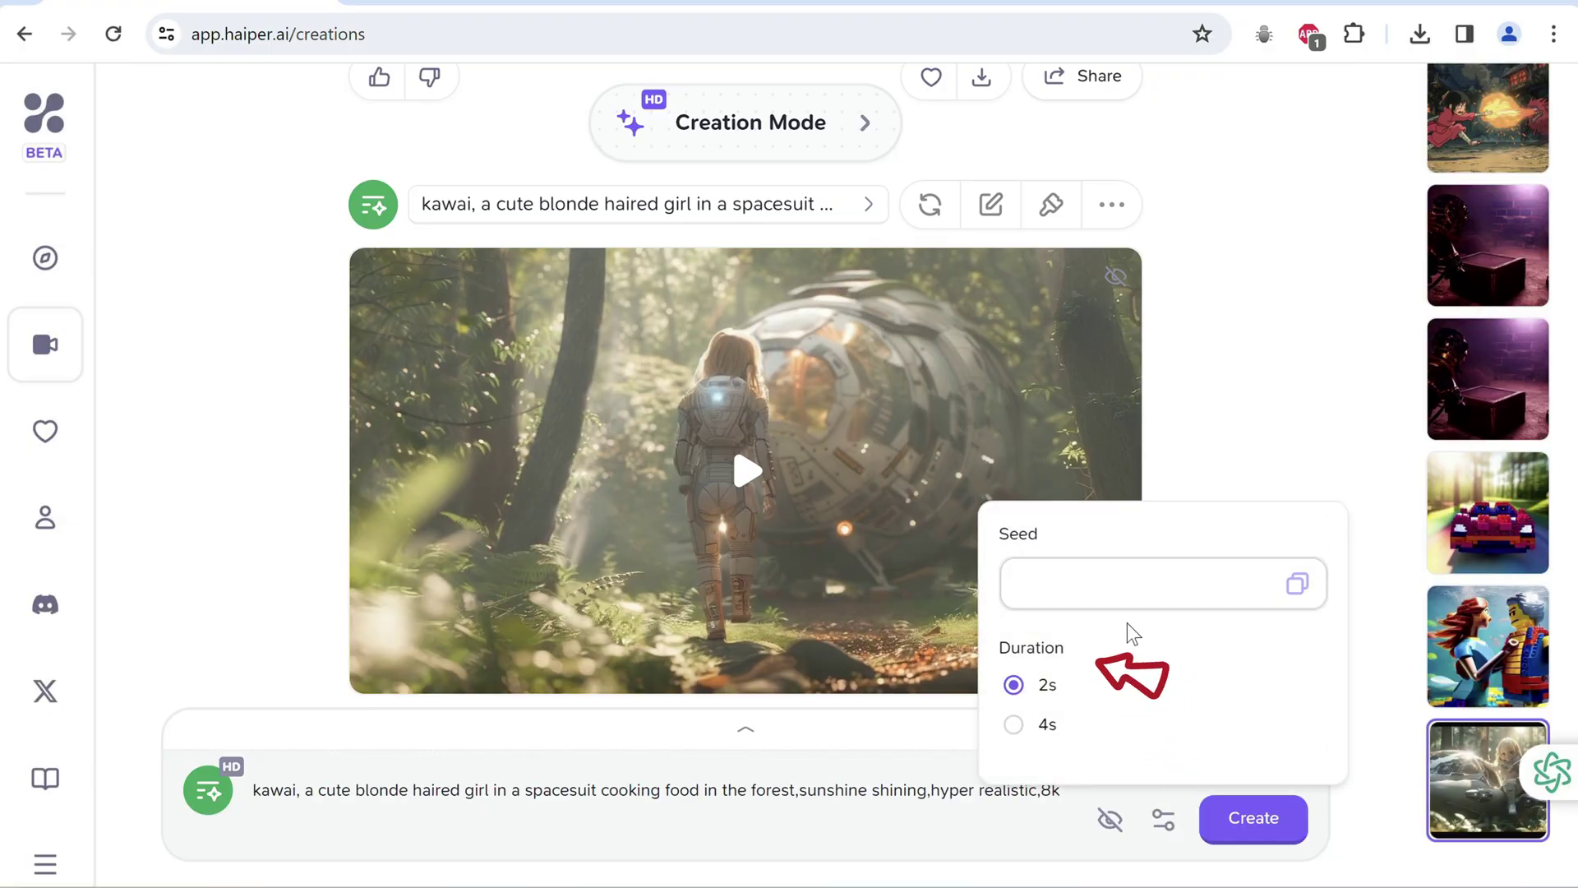
pyautogui.click(1134, 600)
pyautogui.hotkey('ctrl', 'v')
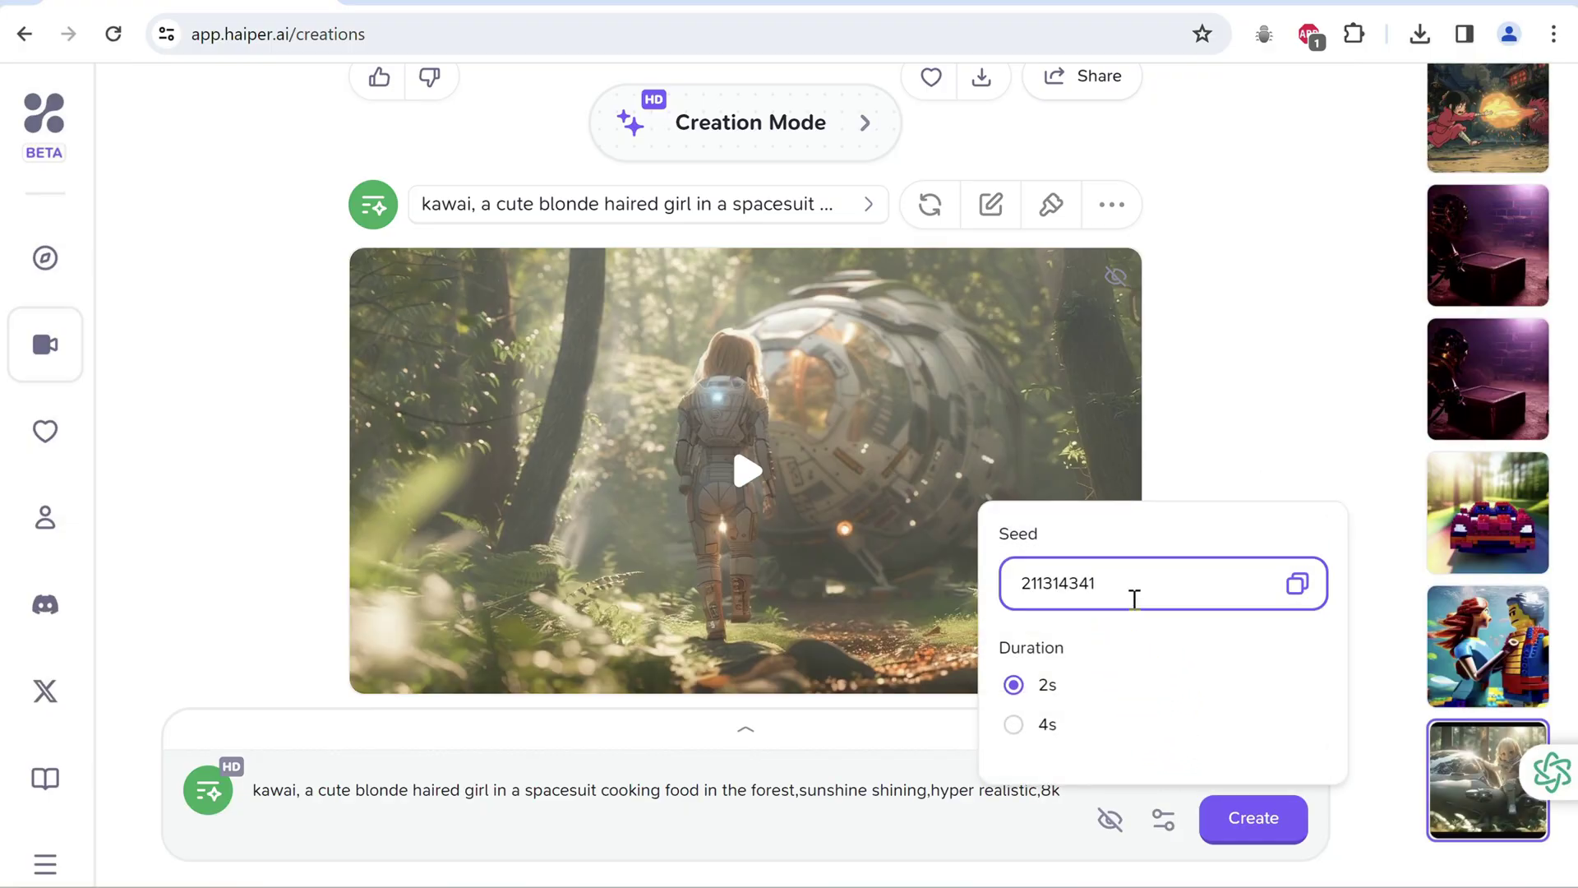
pyautogui.click(1218, 830)
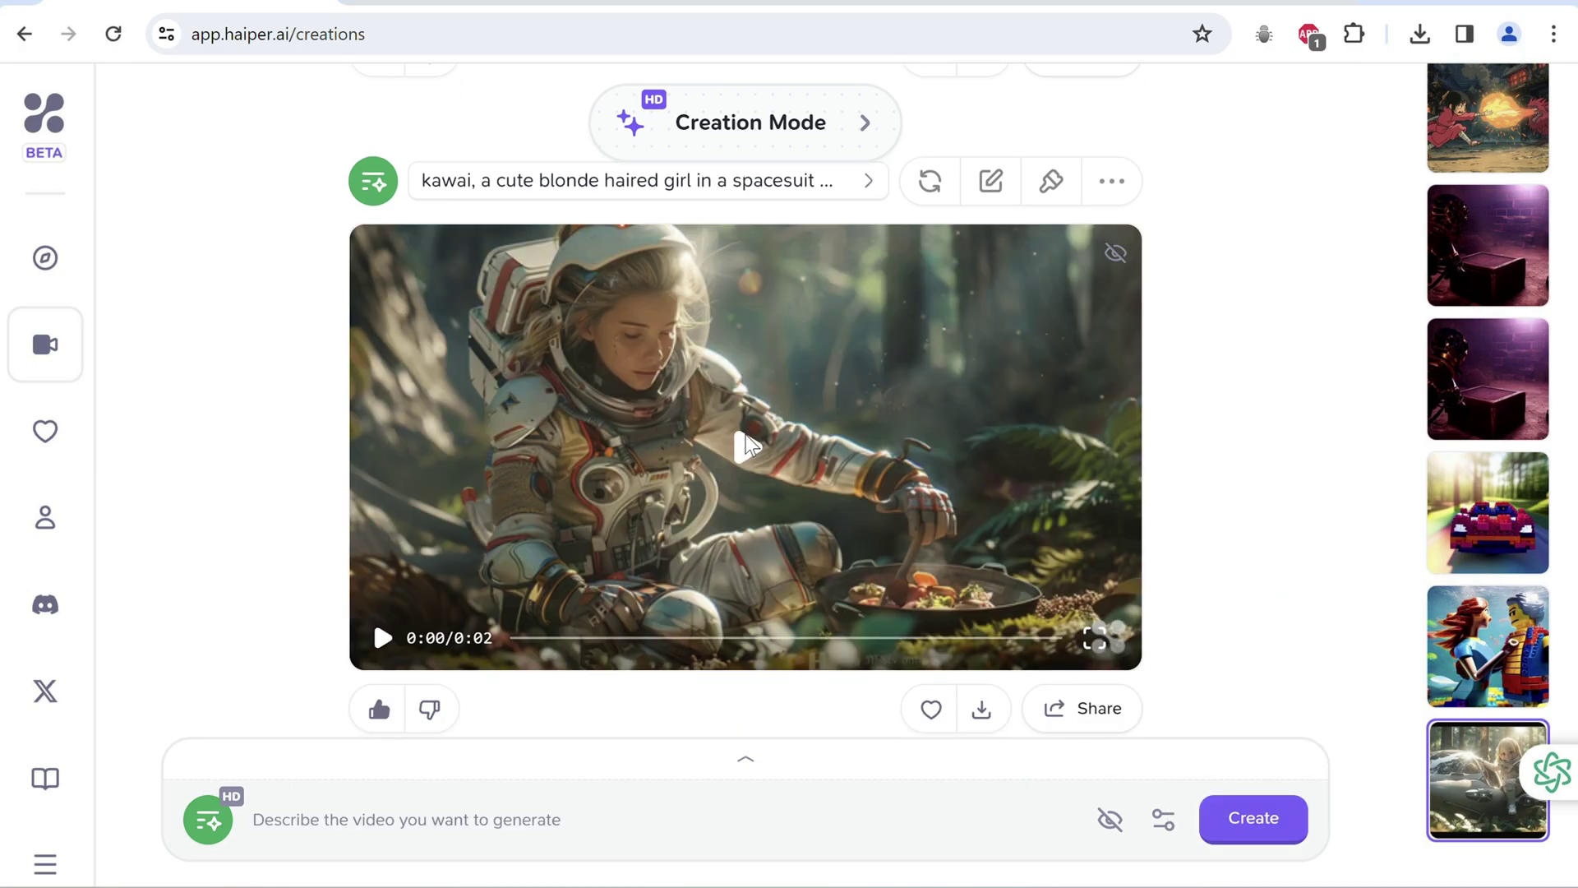
pyautogui.click(748, 446)
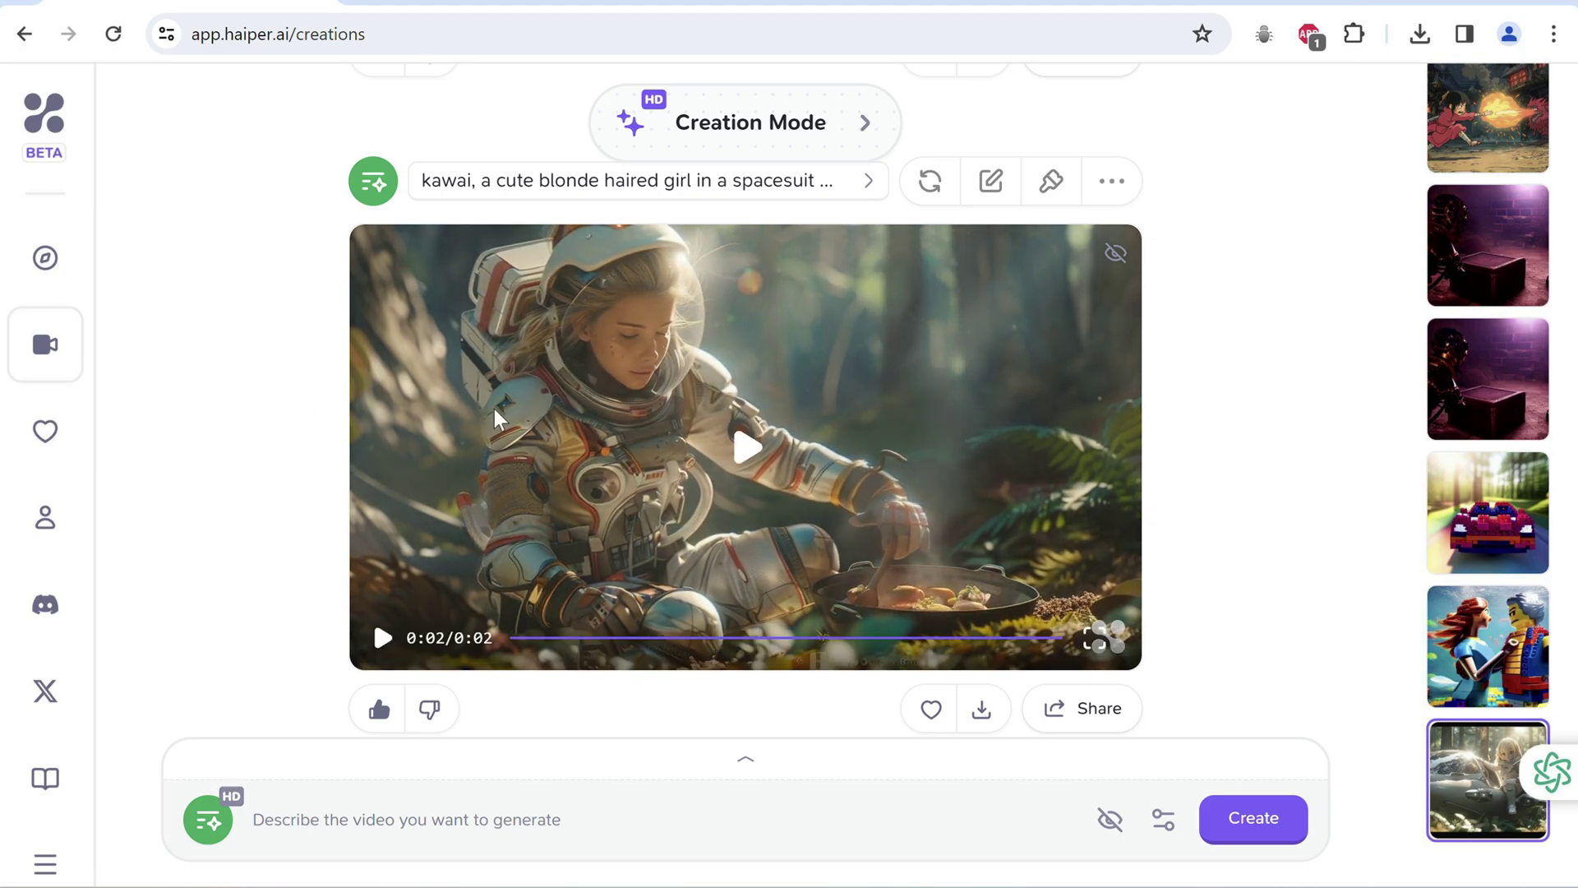
pyautogui.scroll(-6, 680, 414)
pyautogui.click(680, 414)
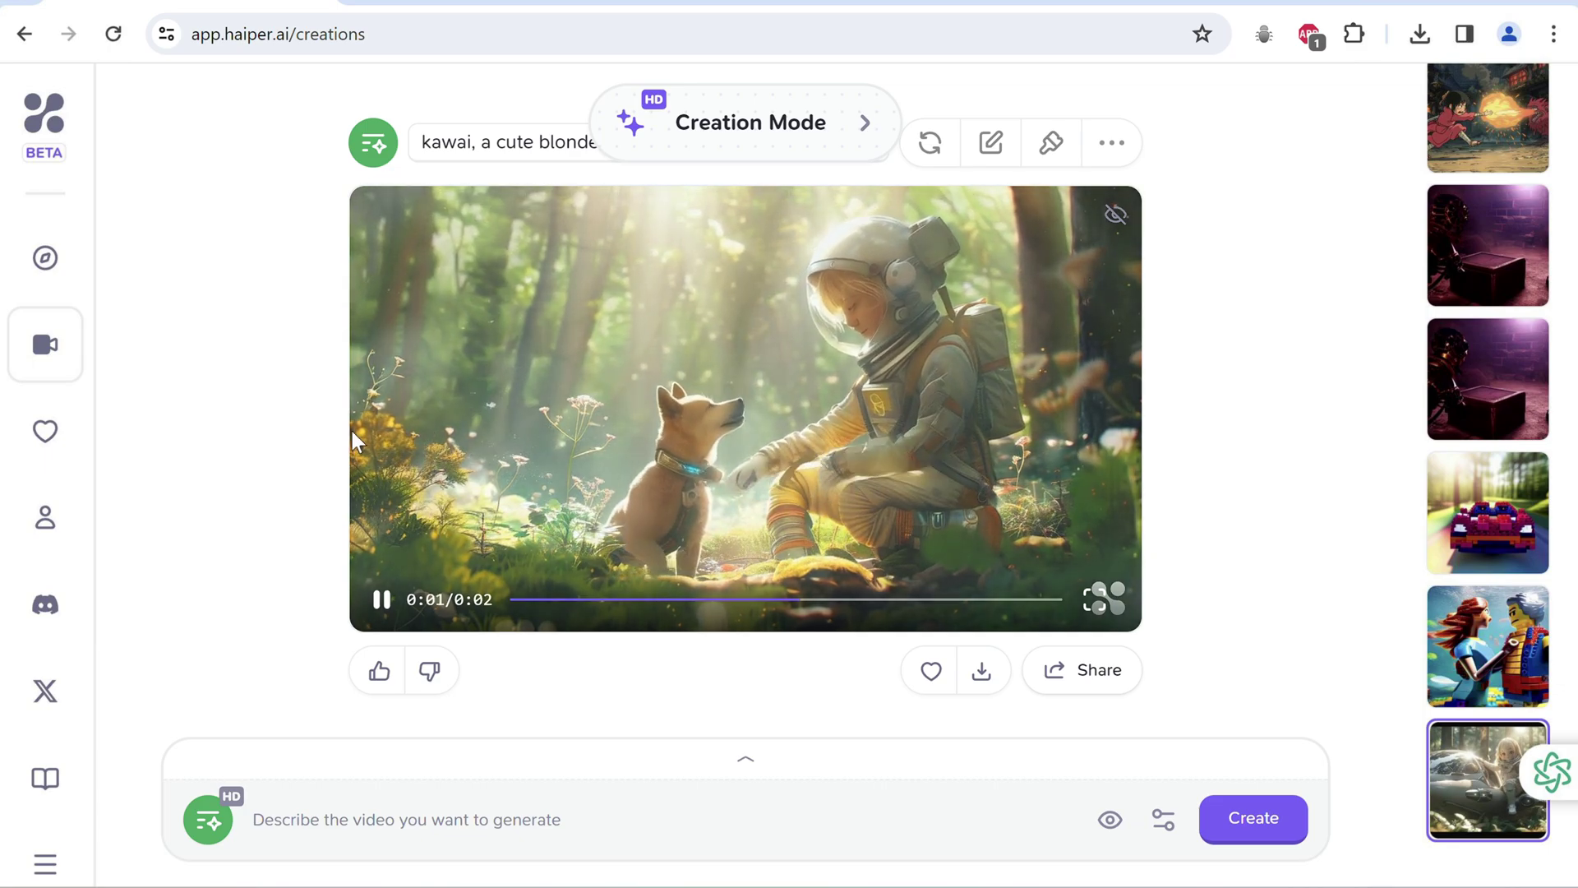
pyautogui.scroll(-3, 371, 493)
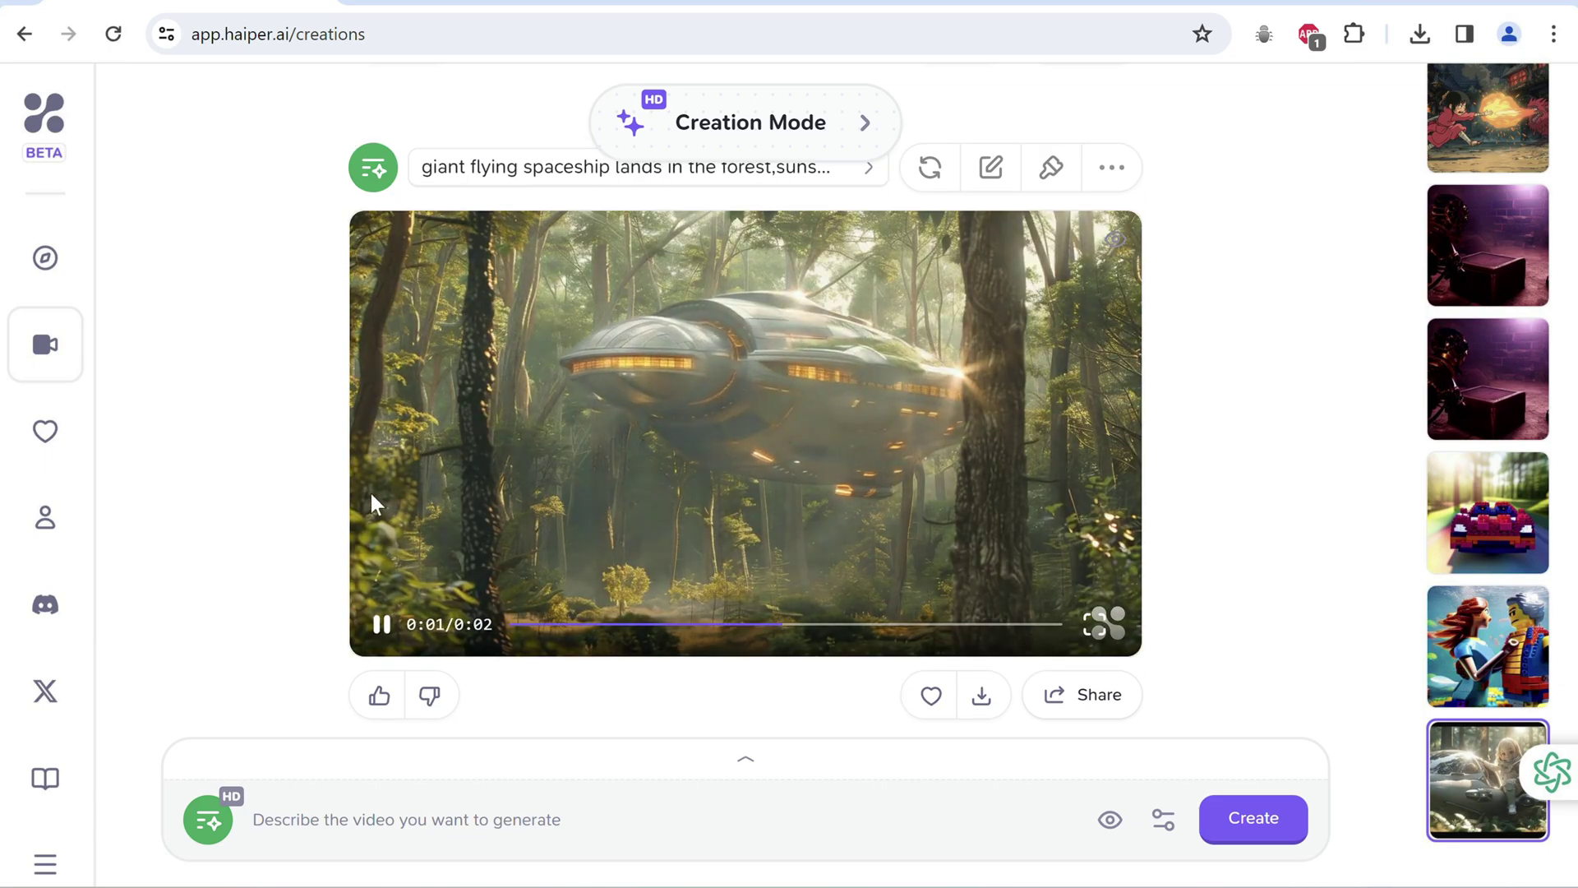
pyautogui.scroll(-3, 368, 490)
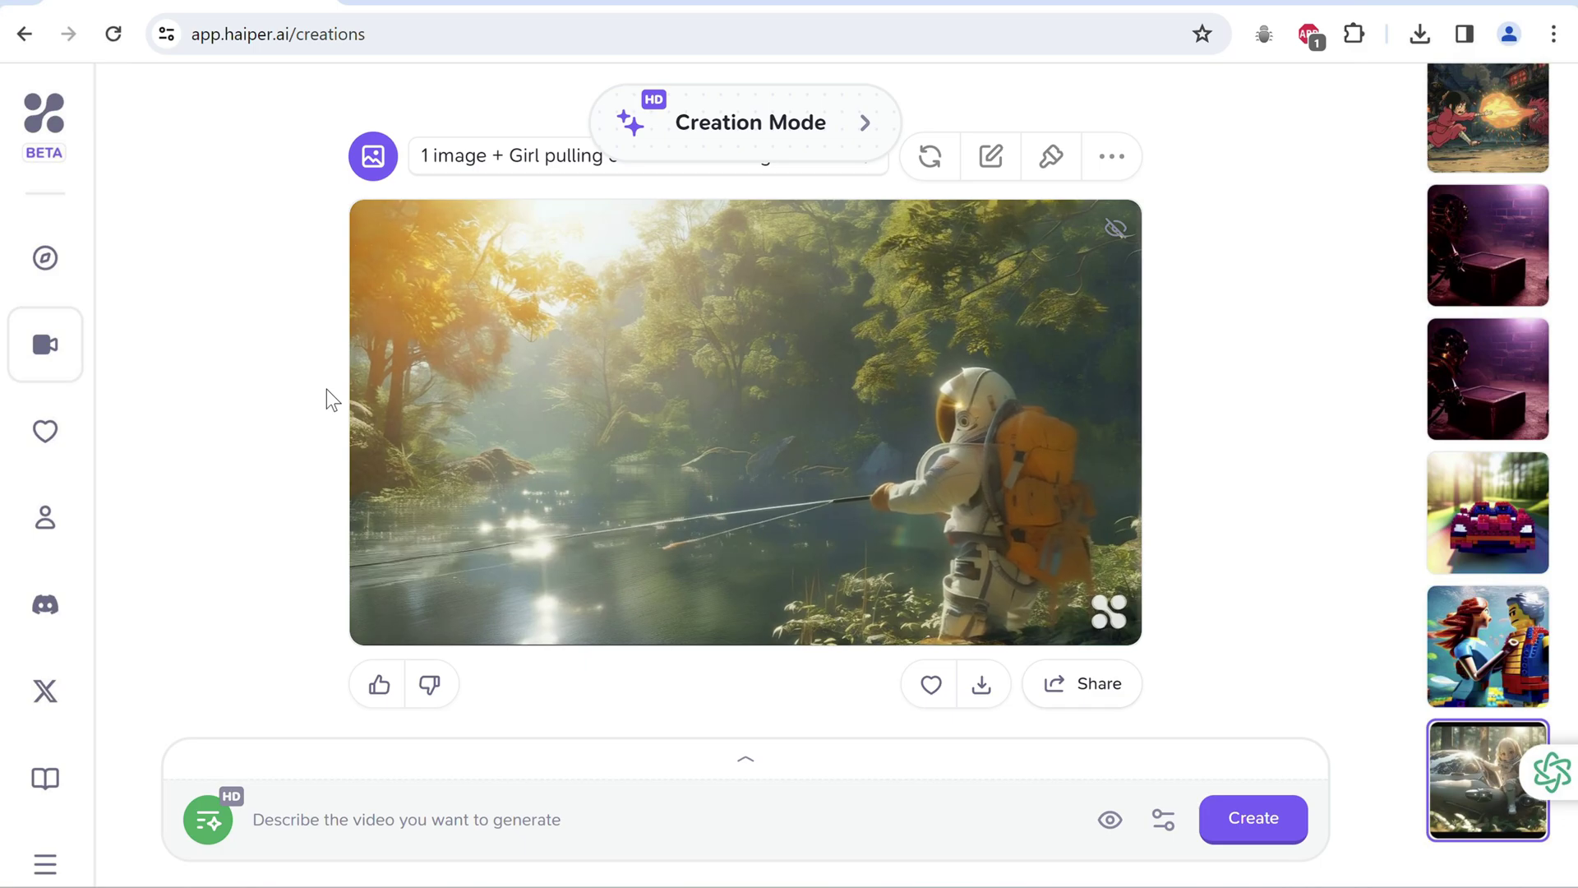